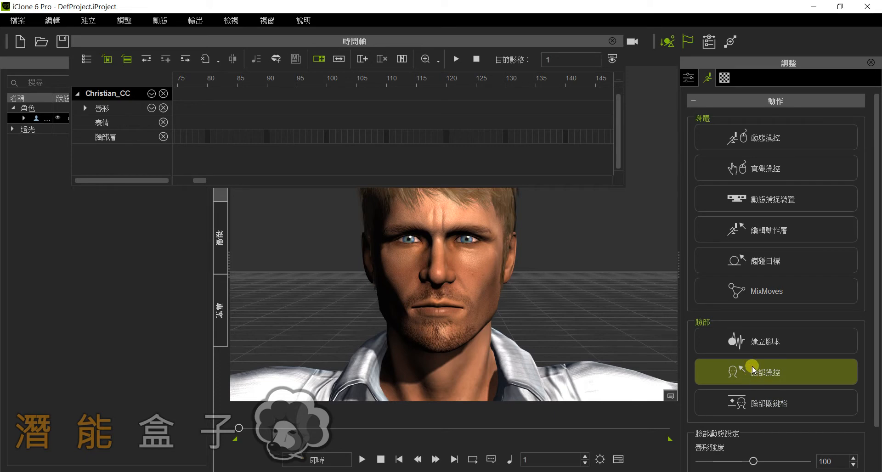
In the facial keyframe editor, select the forehead region on the head model and reset all facial adjustments.
click(759, 405)
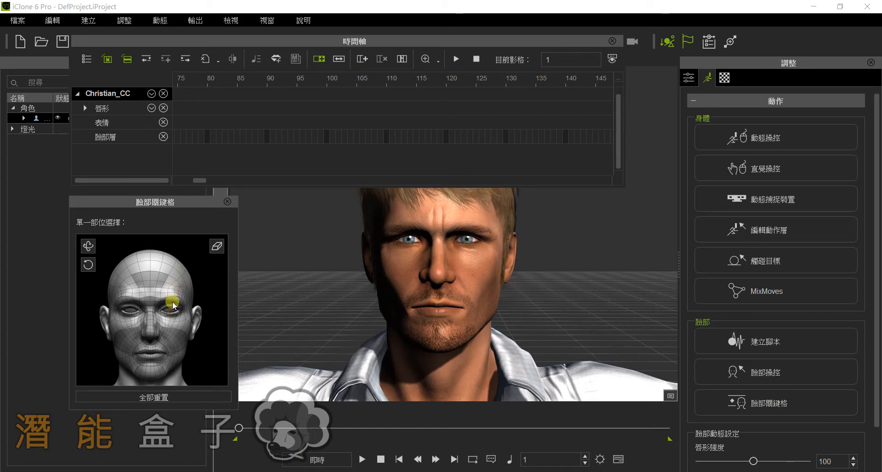
click(150, 280)
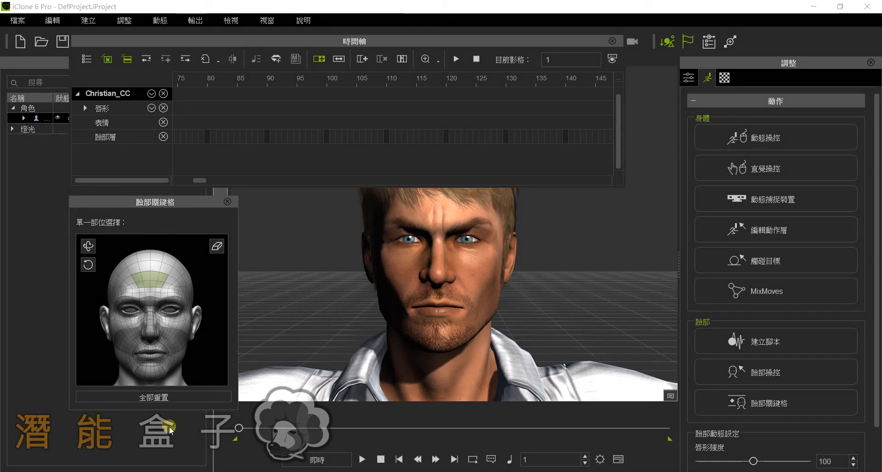
click(179, 398)
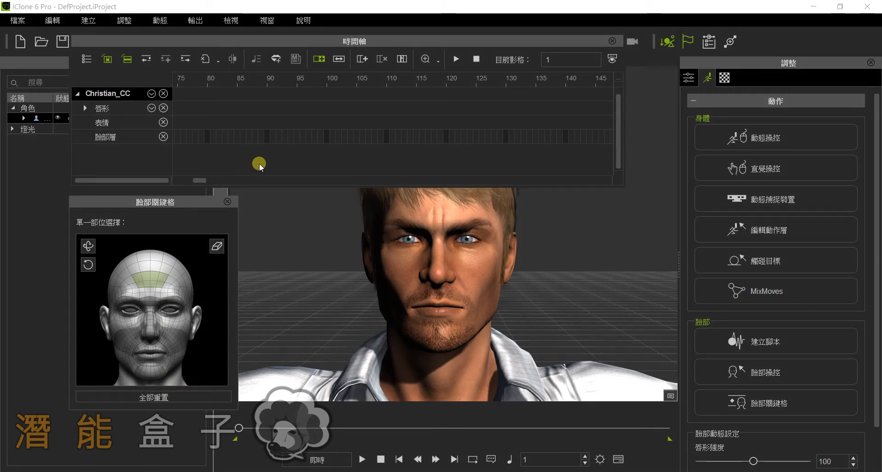
Go to frame 103 on the expression track and review the character's list of available timeline tracks.
click(343, 123)
scroll(343, 124, down, 5)
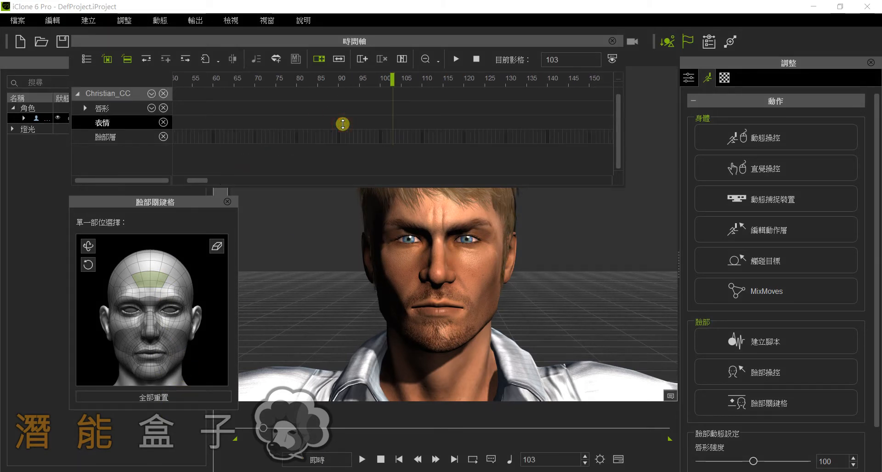
scroll(344, 124, down, 3)
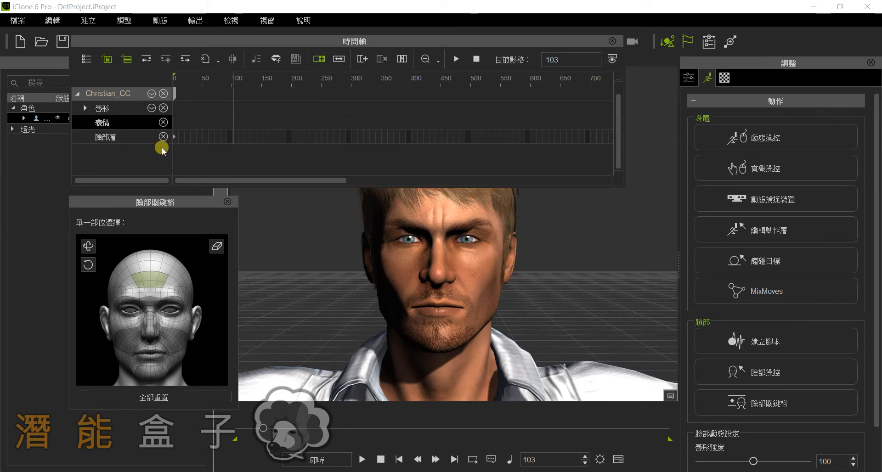
click(152, 95)
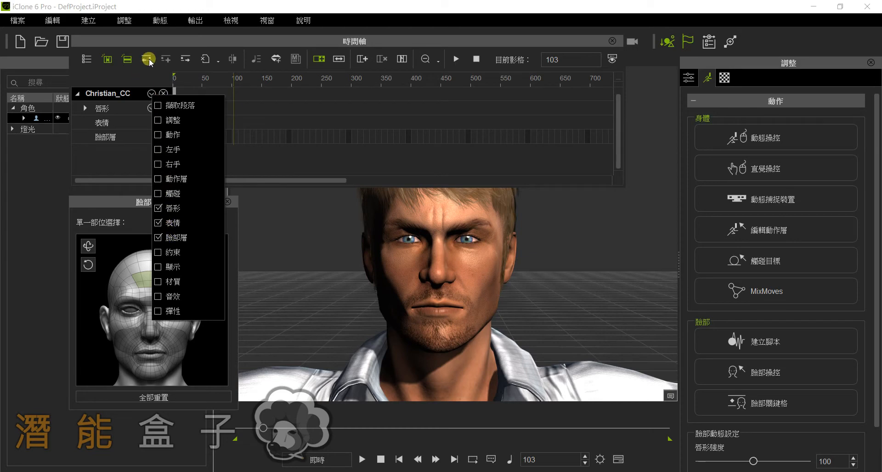
click(179, 41)
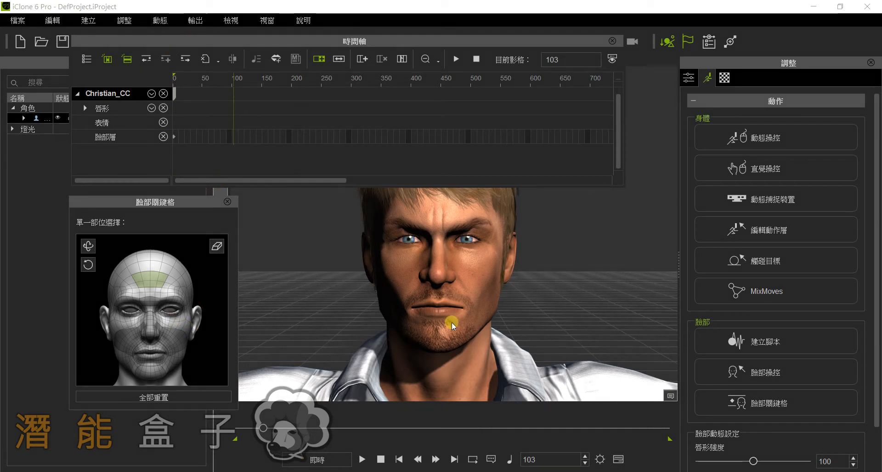
At frame 37, clear the facial region selection and rotate the character's head sideways and slightly upward.
click(219, 79)
click(196, 83)
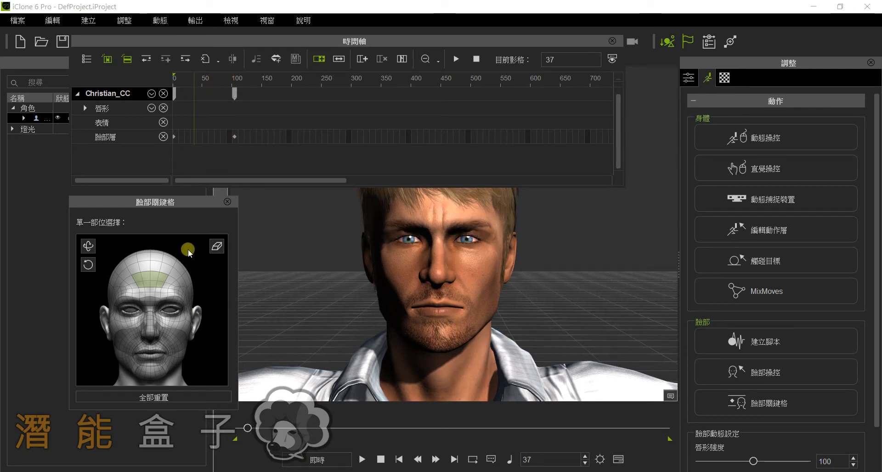
click(216, 248)
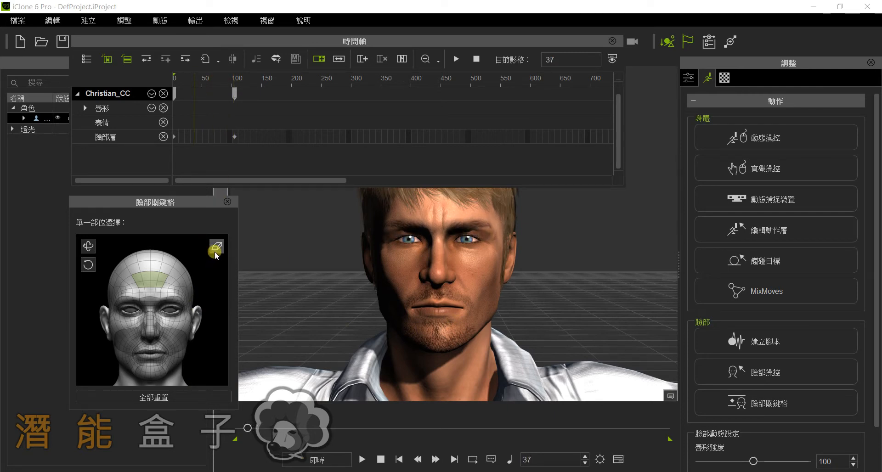
click(88, 246)
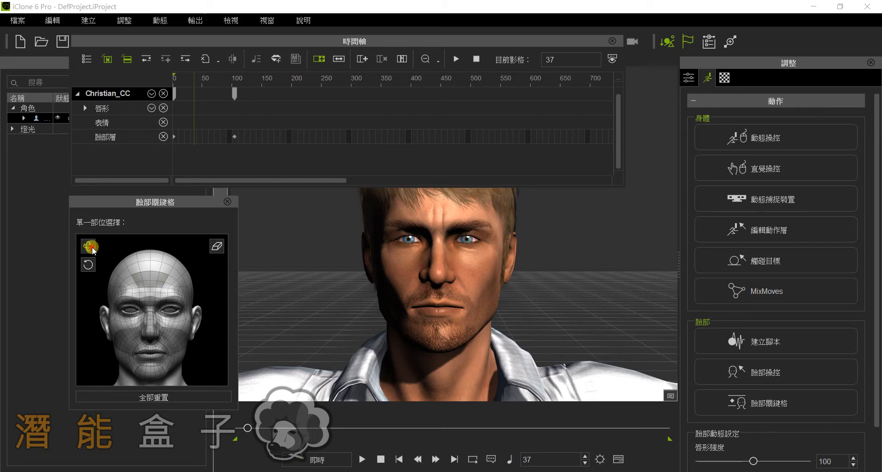
drag(153, 271, 101, 231)
Select the forehead, chin, both cheeks and left eyebrow, and pull them upward into a smirking, raised-head pose.
click(153, 280)
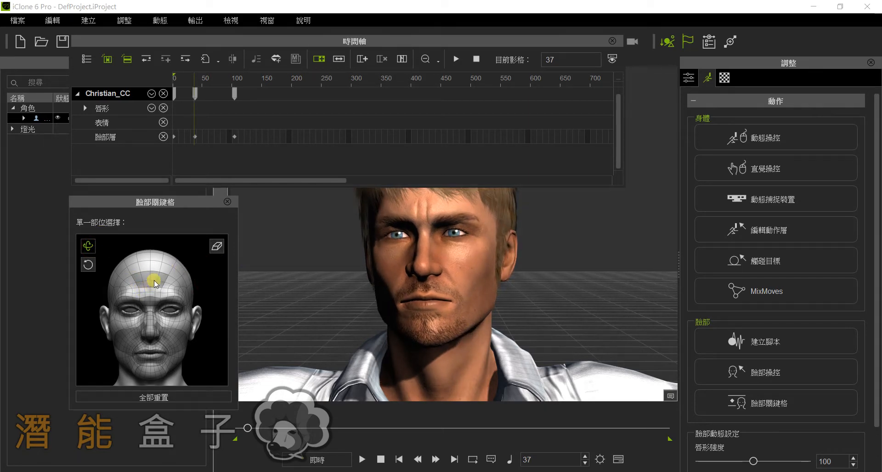
click(150, 371)
click(173, 351)
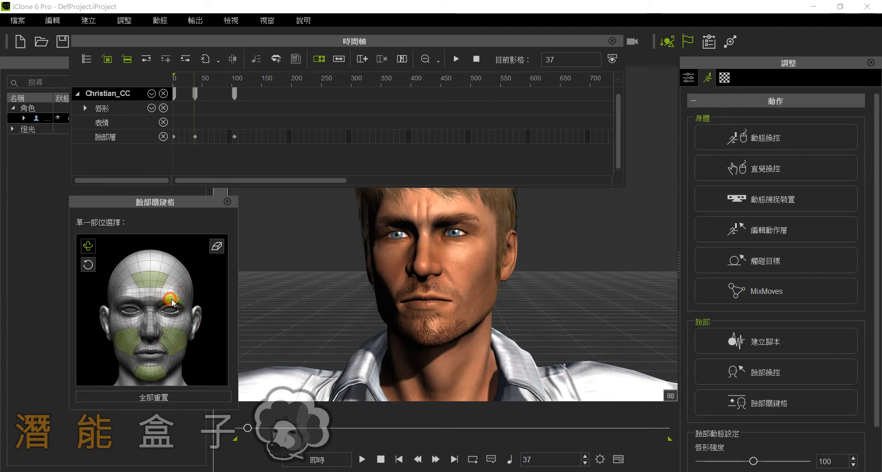
drag(218, 307, 191, 179)
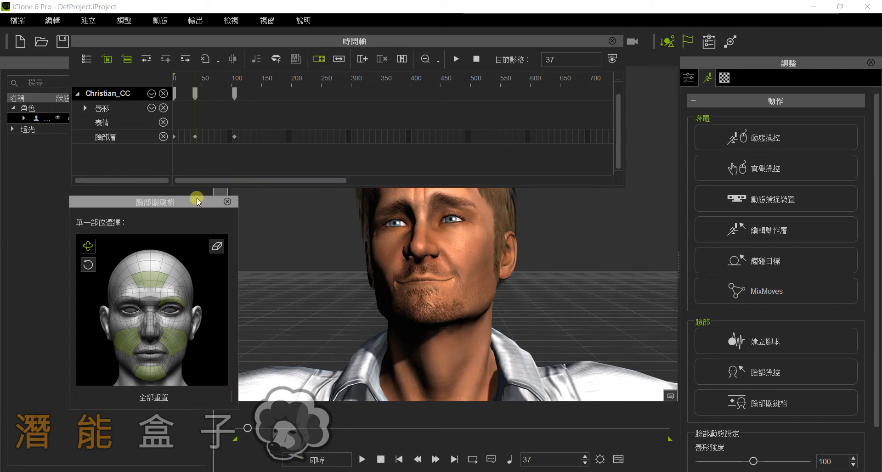
At frame 152, clear the selected facial regions and adjust only the character's left eyelid.
drag(191, 85, 265, 84)
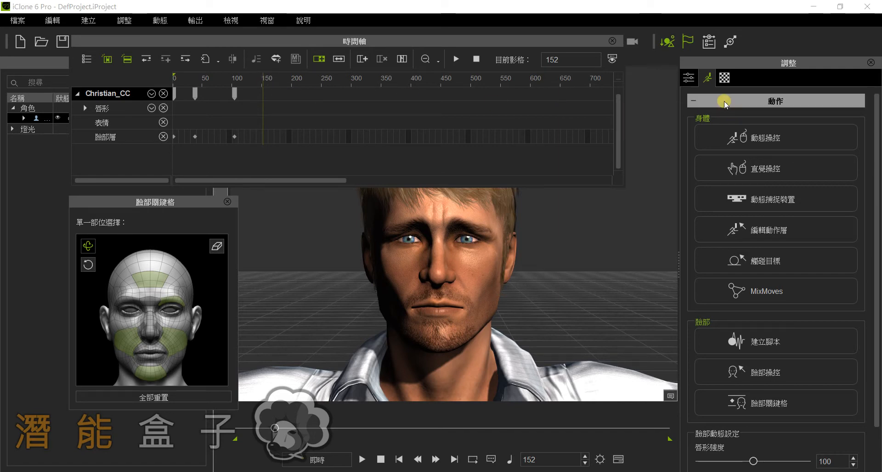
click(690, 77)
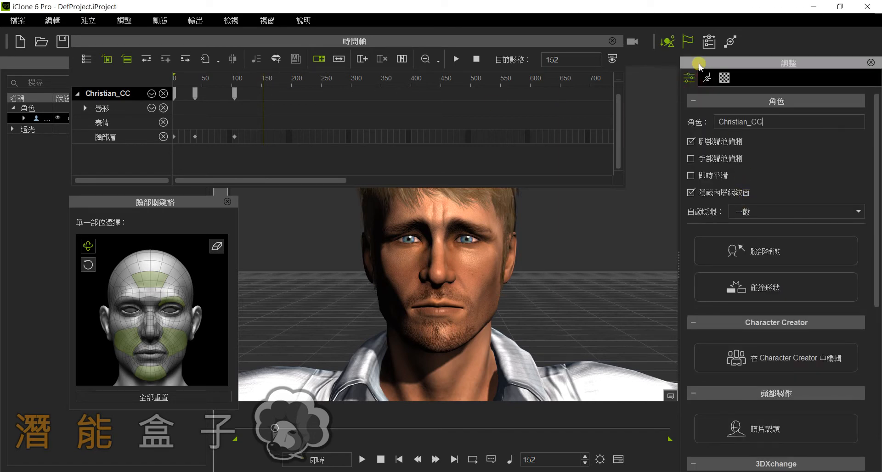
click(706, 80)
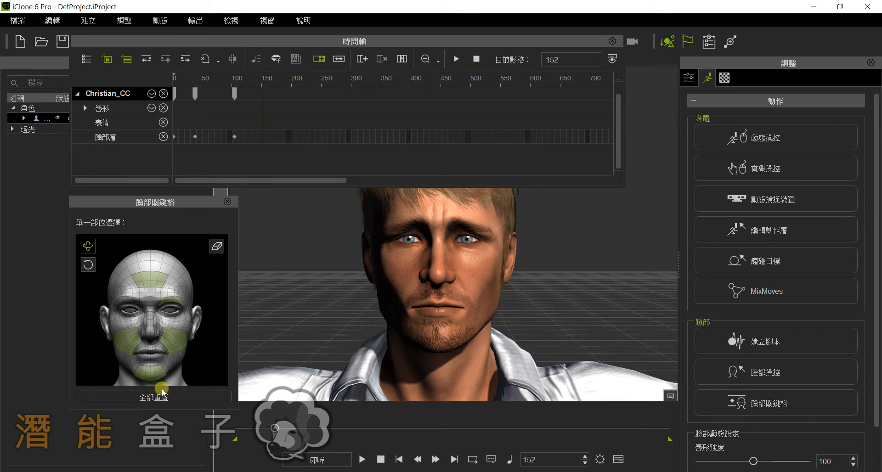
click(214, 253)
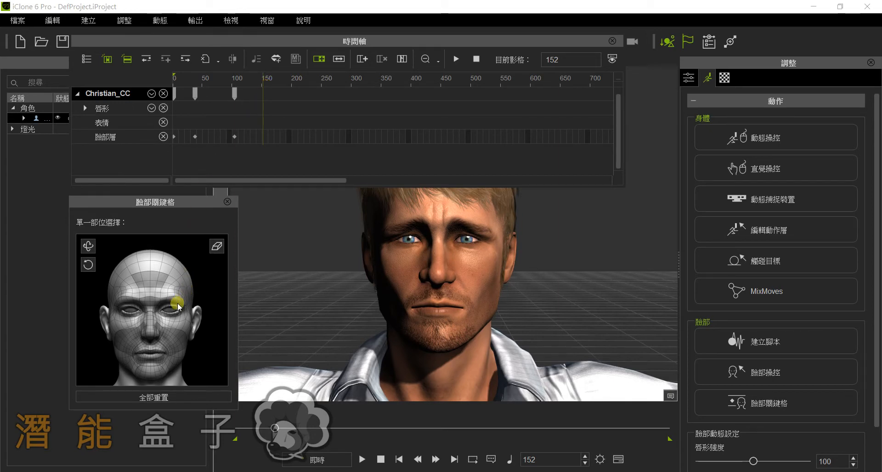
drag(175, 316, 223, 296)
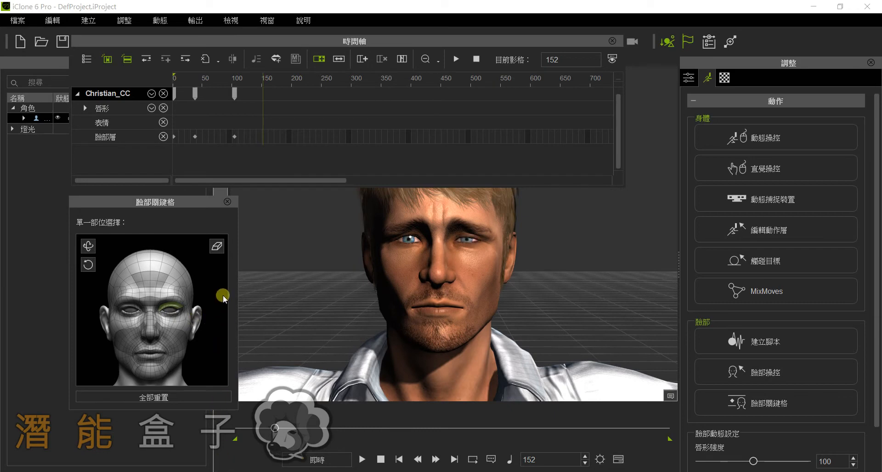
Select the facial layer key at frame 152 and try to delete it.
click(264, 136)
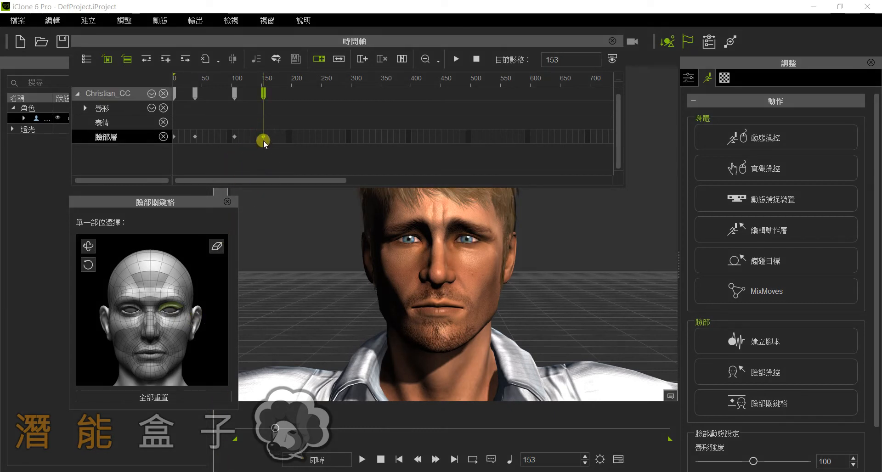
key(Delete)
click(263, 136)
double_click(263, 136)
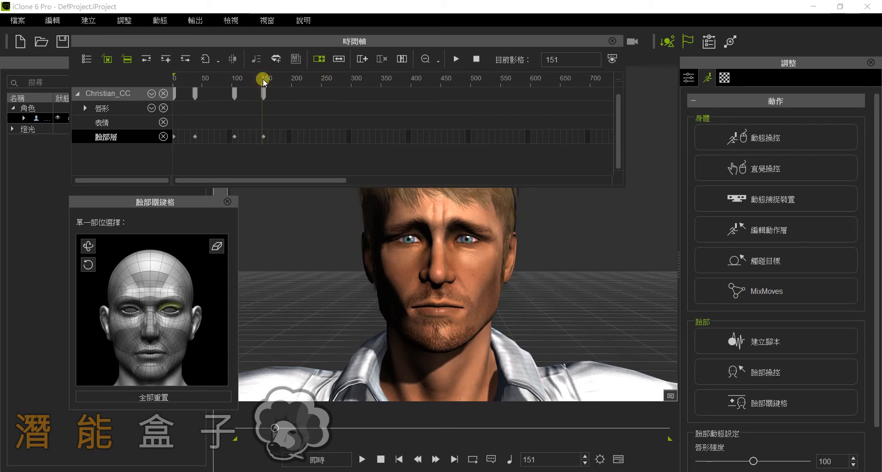
Key the left eye fully closed at frame 153 and raise its eyelid again at frame 154.
click(564, 59)
drag(551, 59, 541, 61)
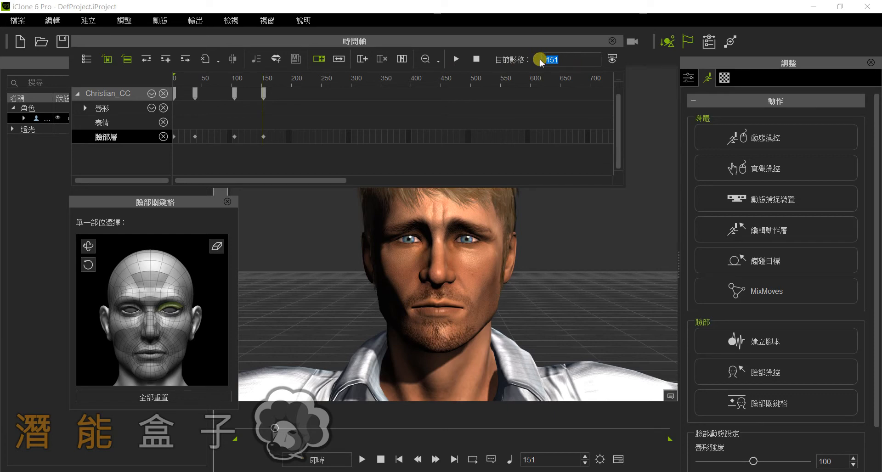
text(153)
key(Return)
click(265, 80)
scroll(269, 85, up, 3)
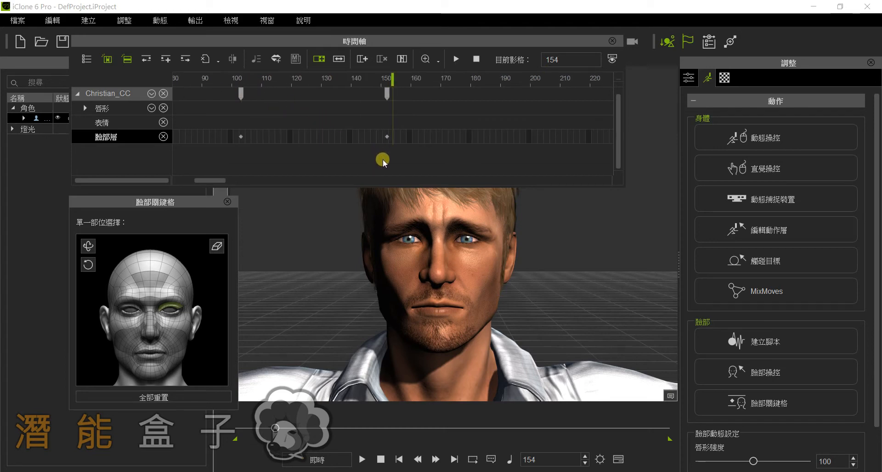
scroll(383, 162, up, 2)
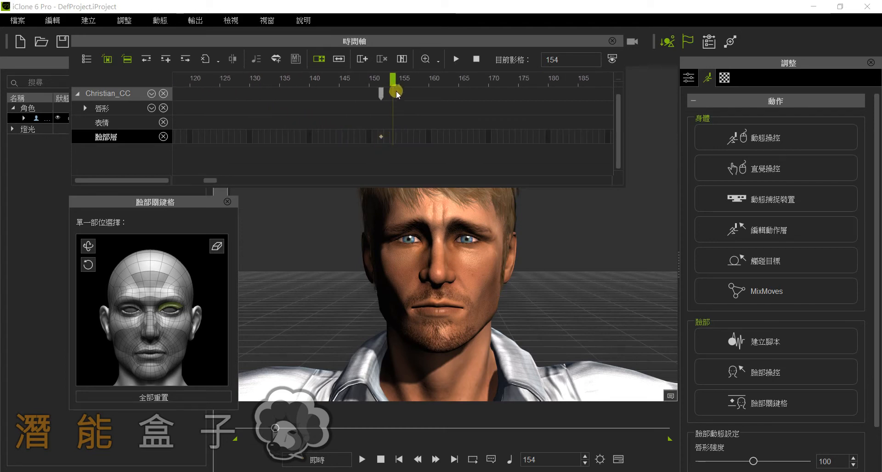
click(381, 81)
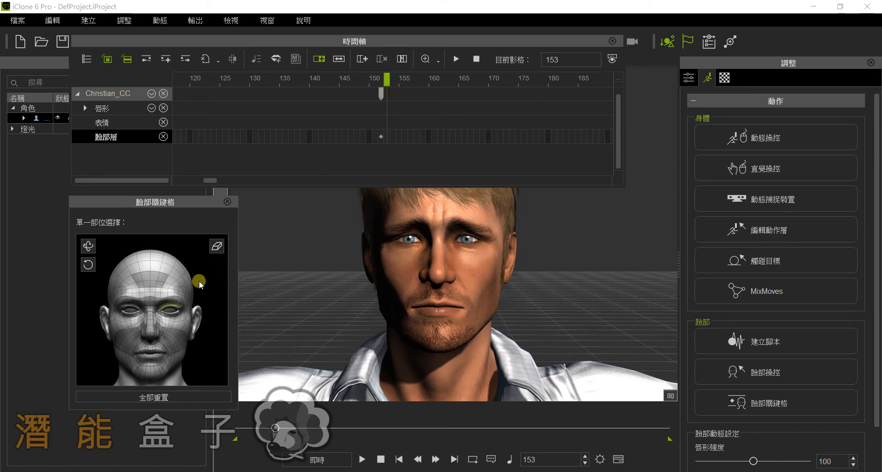
drag(199, 284, 193, 455)
drag(194, 316, 198, 371)
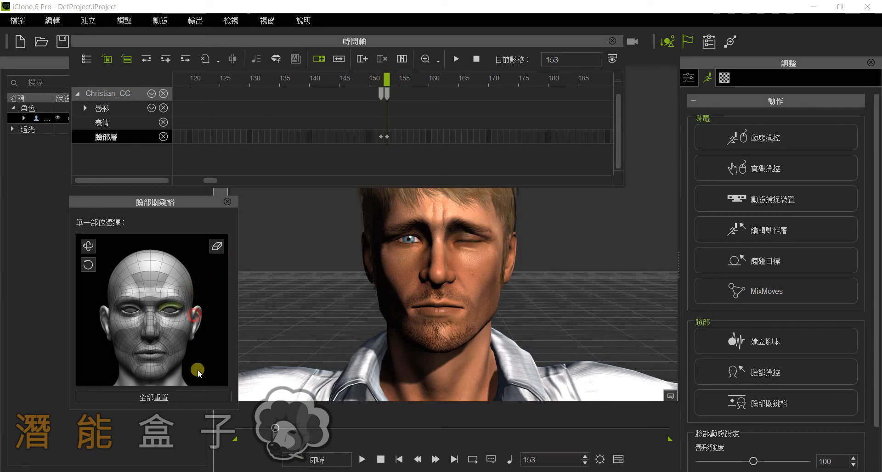
click(392, 79)
drag(211, 338, 211, 172)
Scrub and play back the frames leading up to frame 152 to preview the wink.
drag(395, 81, 357, 81)
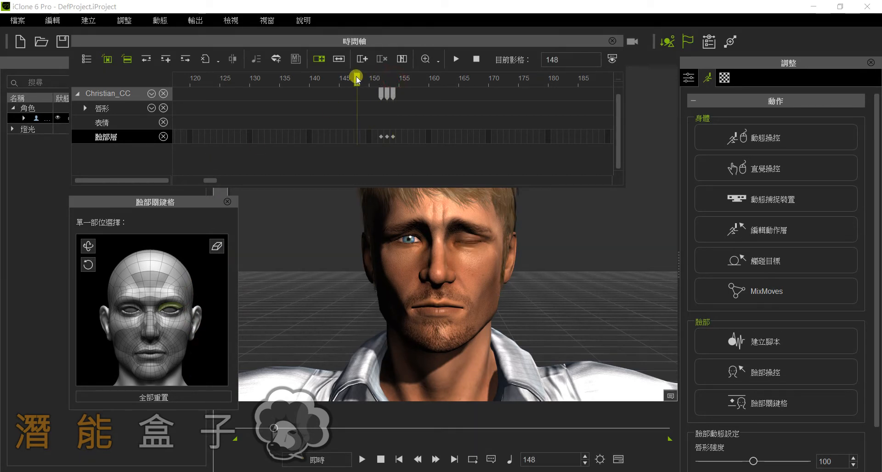
key(space)
key(space)
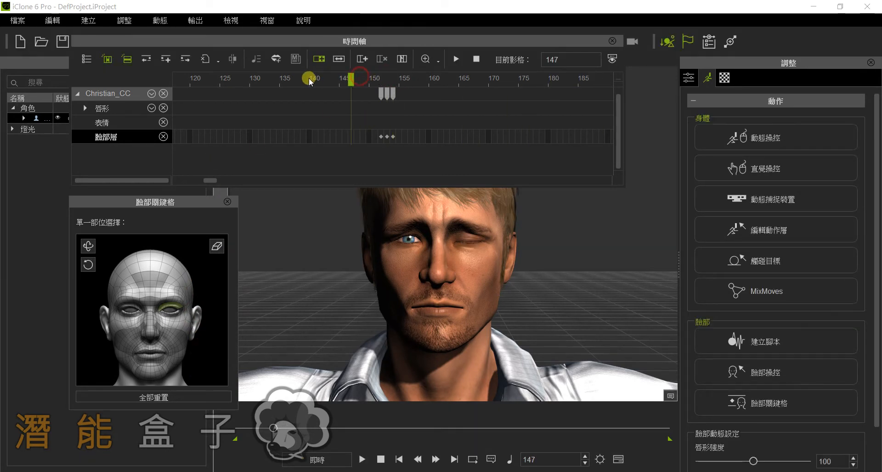
key(space)
drag(311, 81, 381, 79)
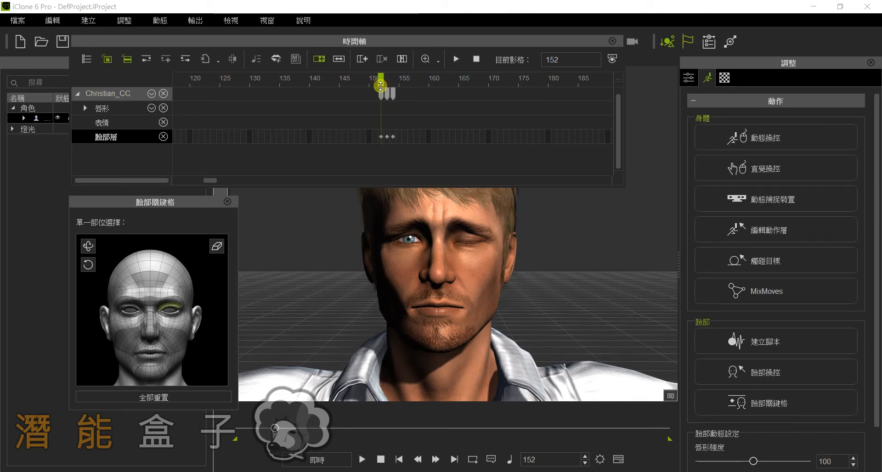
Select the key at frame 153 and raise the left eyelid so the eye is open.
click(380, 91)
click(388, 95)
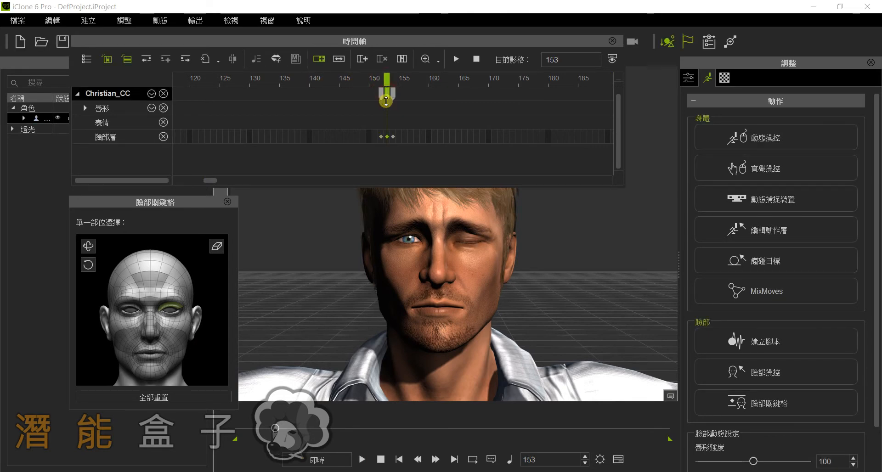
click(209, 349)
click(200, 119)
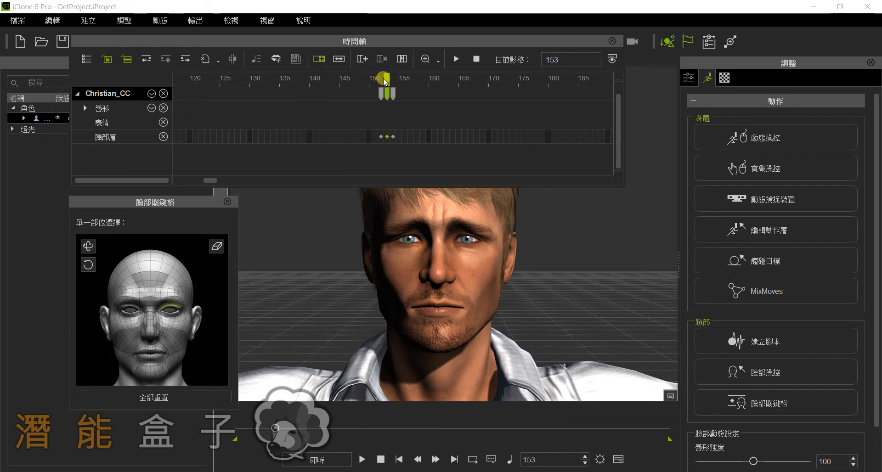
Select the key at frame 152 and pull the left eyelid down to close the eye.
drag(377, 80, 382, 81)
click(380, 92)
click(303, 214)
drag(303, 214, 201, 427)
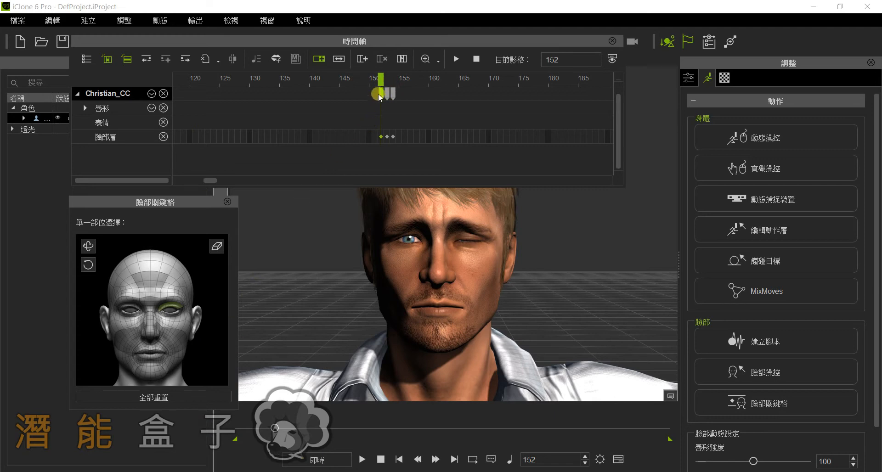
Select the key at frame 154 and adjust the left eyelid with a downward pull.
drag(383, 78, 393, 79)
click(392, 93)
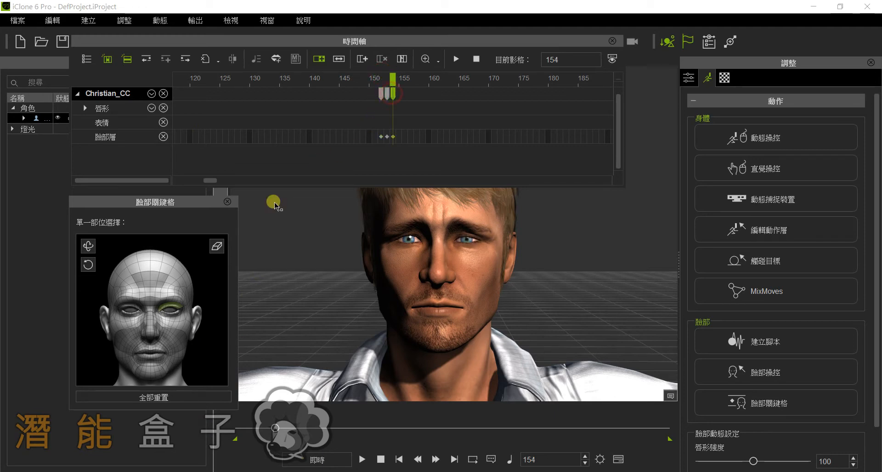
drag(208, 311, 202, 419)
Check the left eye's pose at the keys on frames 153, 152 and 154.
click(387, 94)
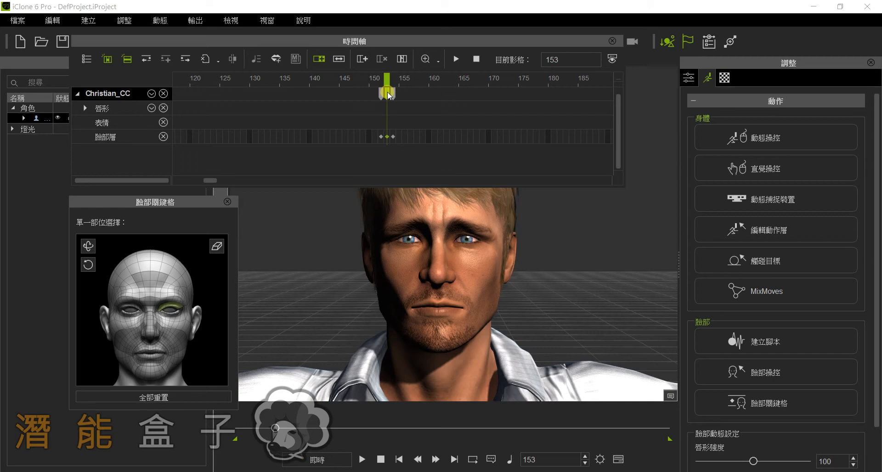
mouse_move(389, 96)
mouse_down()
mouse_move(411, 95)
mouse_move(393, 95)
mouse_move(389, 79)
mouse_move(408, 79)
mouse_move(381, 83)
mouse_up()
click(380, 79)
click(393, 95)
Record a voice clip about 2.8 seconds long with the headset microphone and apply it as the character's voice script.
click(613, 41)
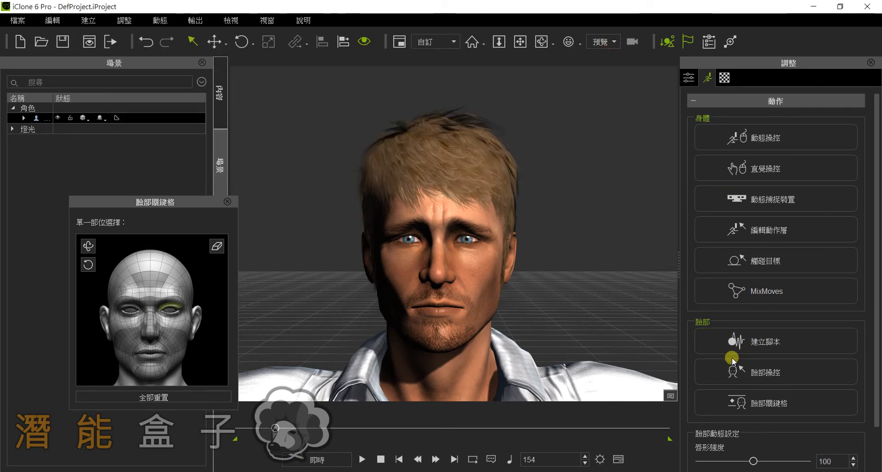
click(760, 345)
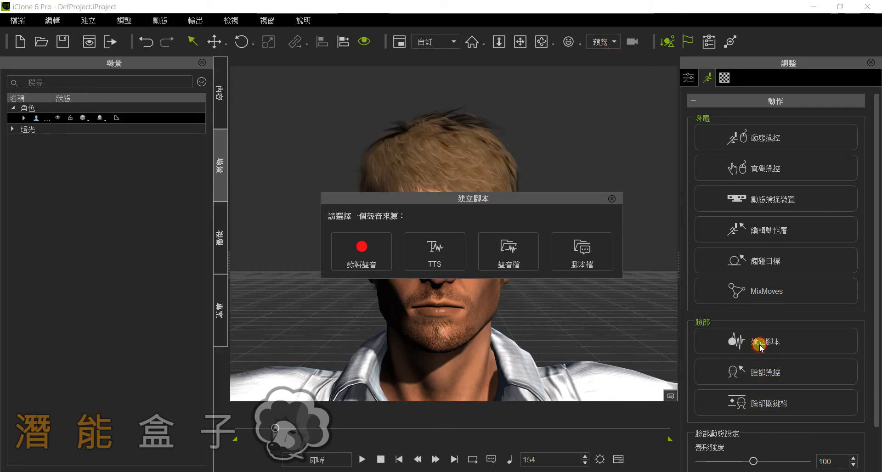
click(365, 262)
click(415, 268)
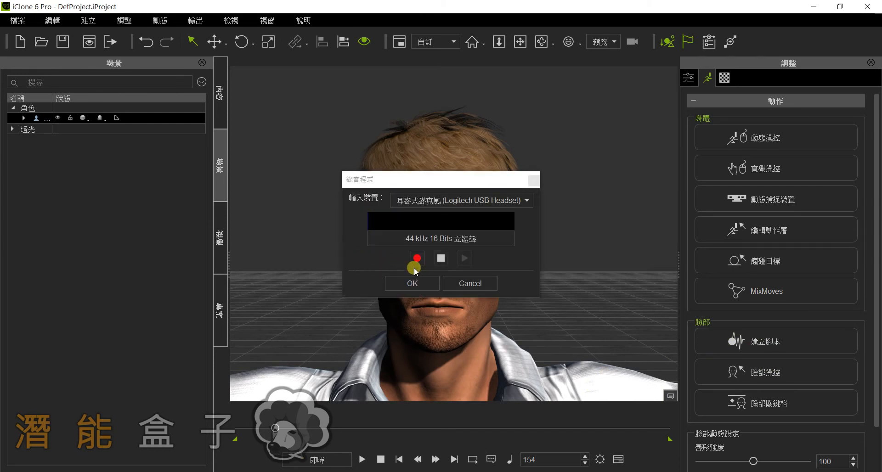
click(419, 258)
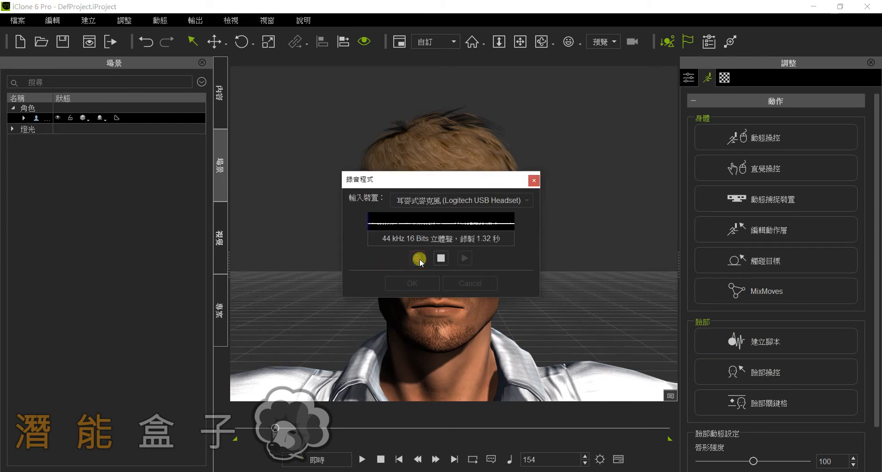
click(441, 260)
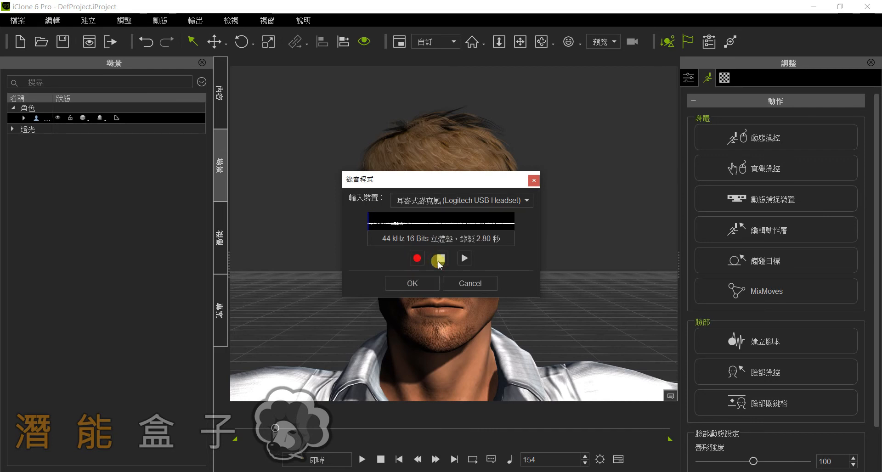
click(419, 284)
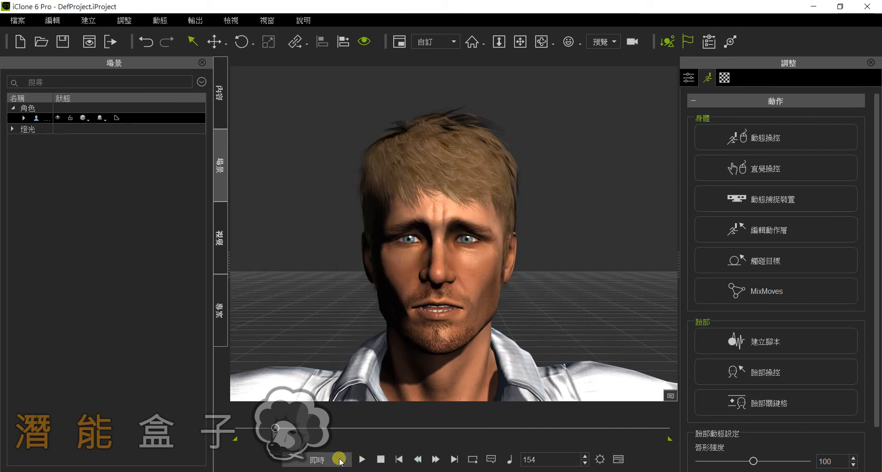
Move the recorded voice clip earlier on the character's lip-sync track and play back the animation.
click(616, 459)
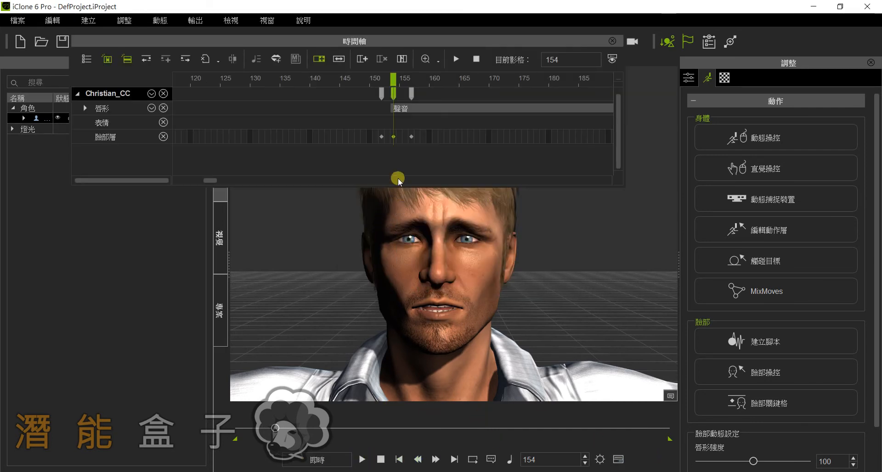
drag(419, 111, 405, 109)
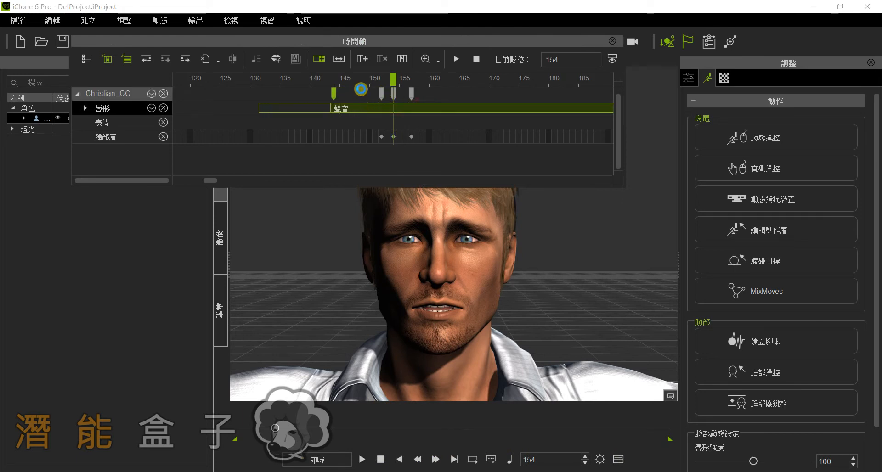
key(space)
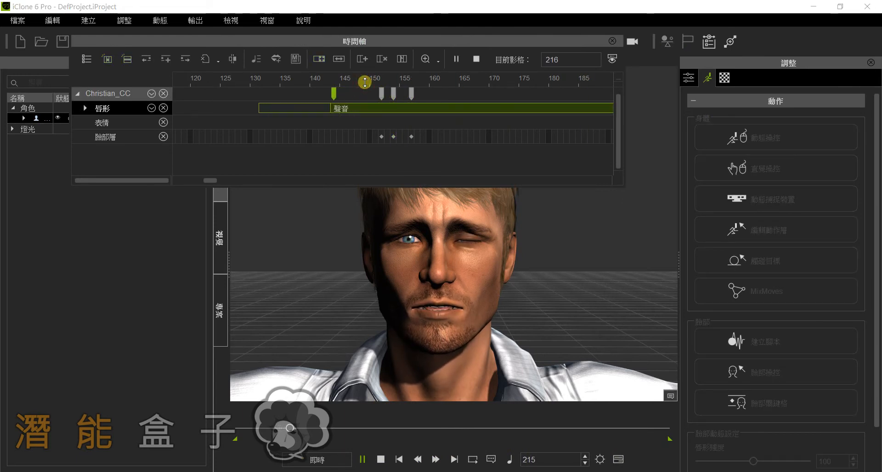
key(space)
Shift the voice clip further forward in time and delete it from the lip-sync track.
drag(401, 111, 301, 101)
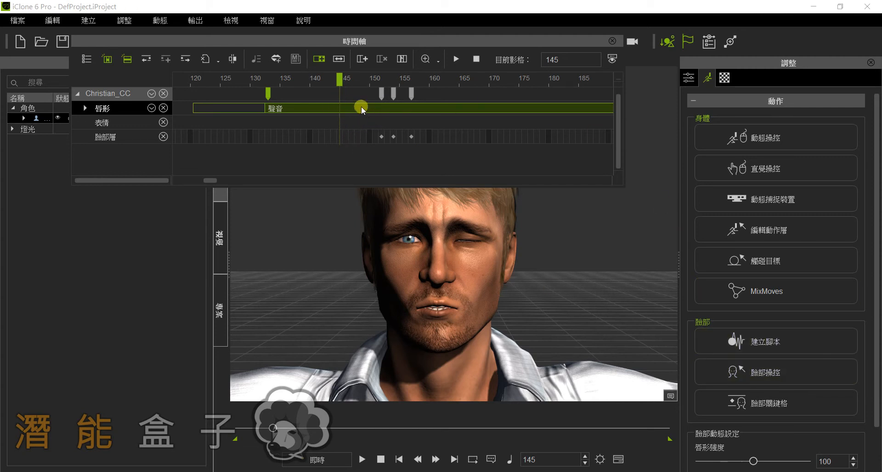
key(Delete)
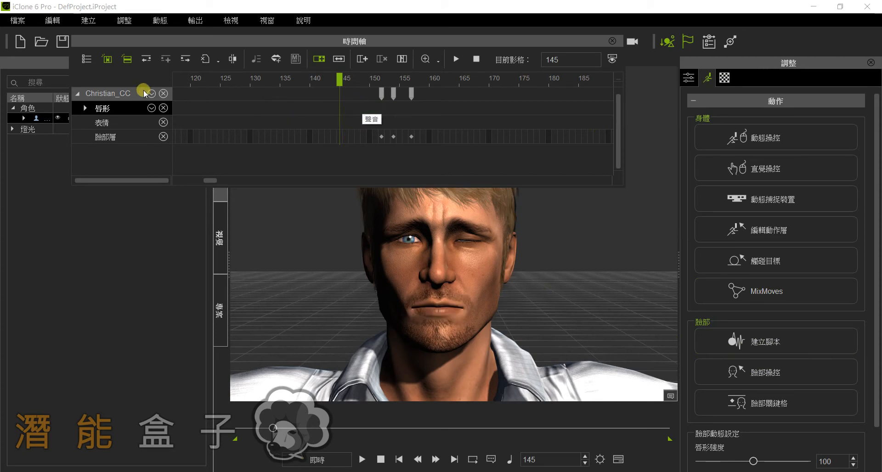
Return the playhead to frame 1 and show the project's tracks in the timeline instead of the Christian_CC tracks.
right_drag(446, 231, 491, 402)
mouse_move(463, 302)
right_down()
mouse_move(473, 351)
mouse_move(459, 300)
right_up()
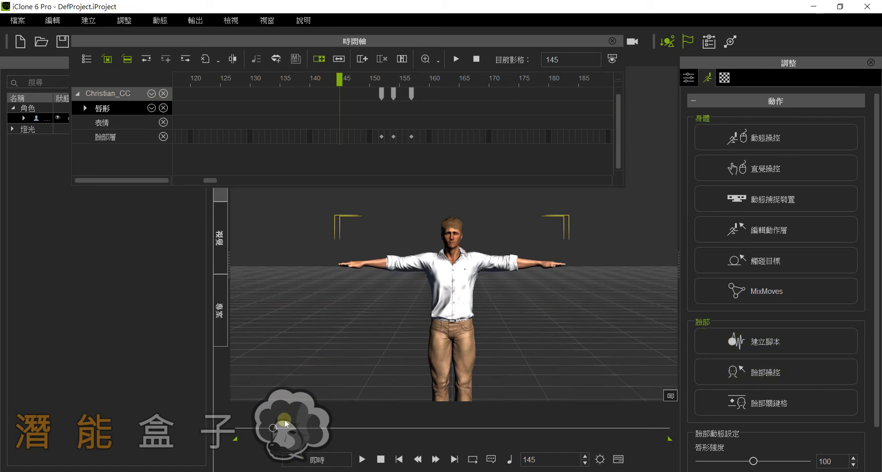
drag(278, 428, 390, 428)
drag(234, 414, 220, 414)
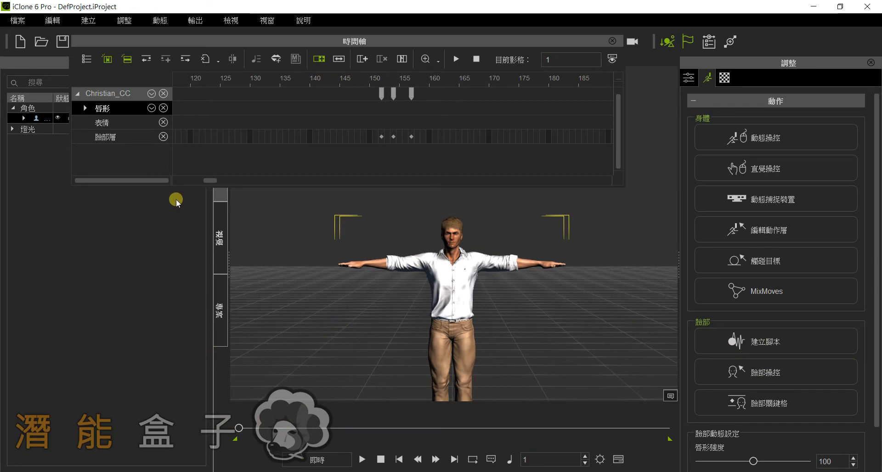
click(88, 60)
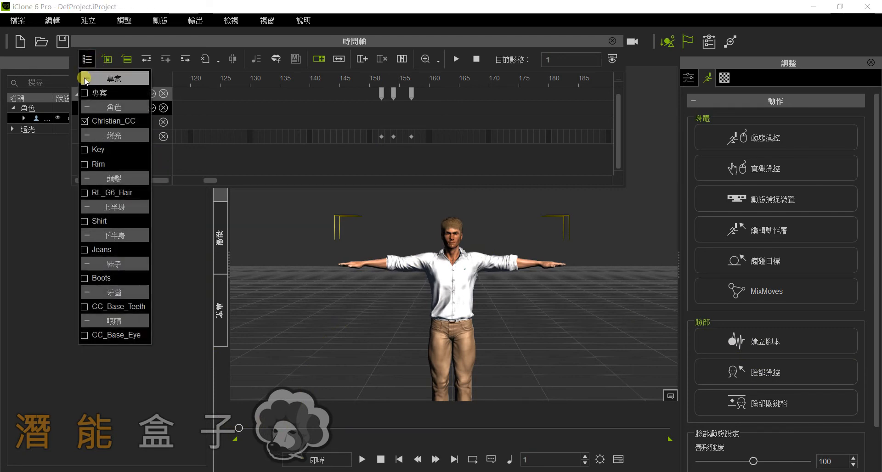
click(94, 93)
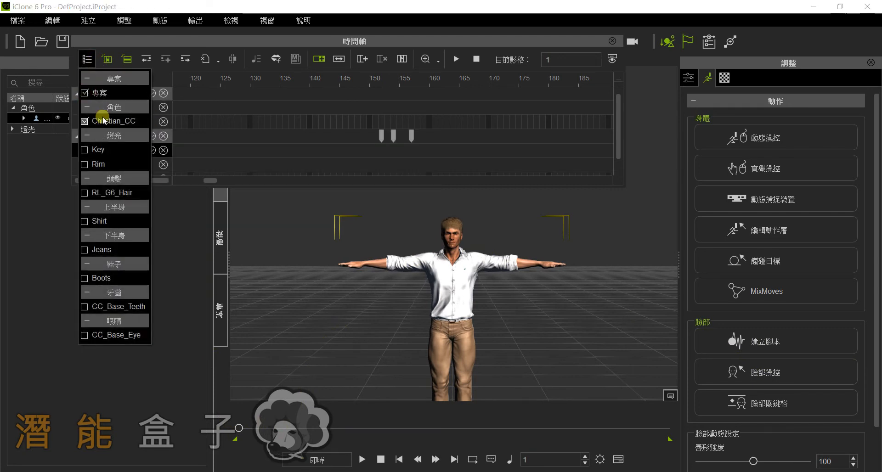
click(86, 122)
click(154, 121)
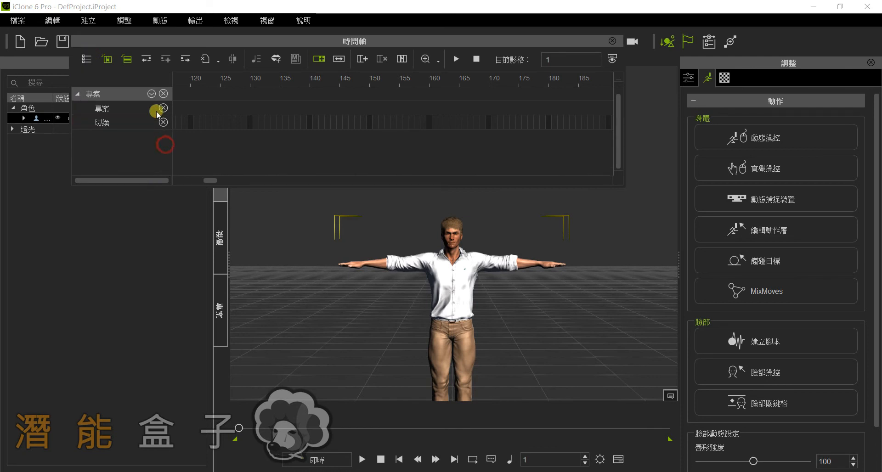
Show the project's sound effects track (音效) in the timeline and extend the visible frame range to about 800 frames.
click(150, 90)
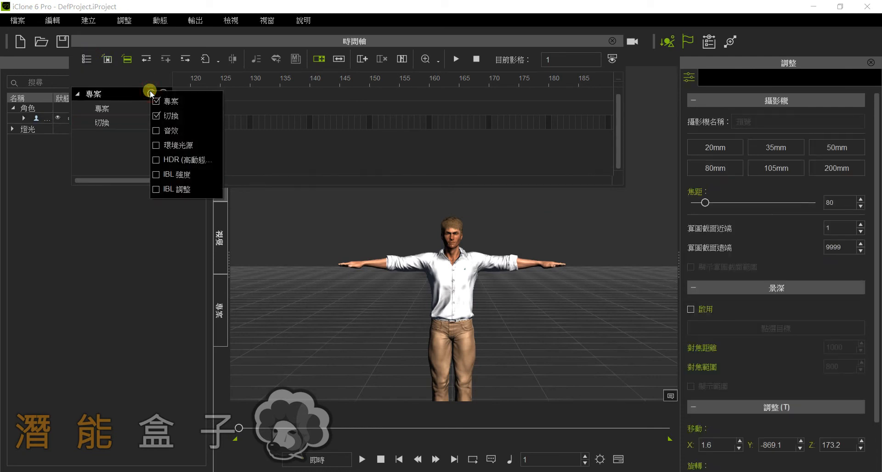
click(156, 131)
click(140, 162)
drag(212, 180, 166, 175)
scroll(195, 162, down, 8)
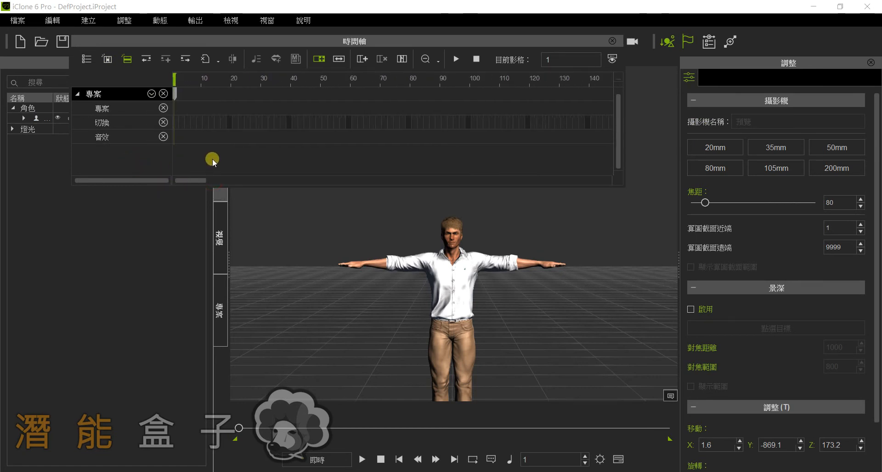
scroll(213, 158, down, 1)
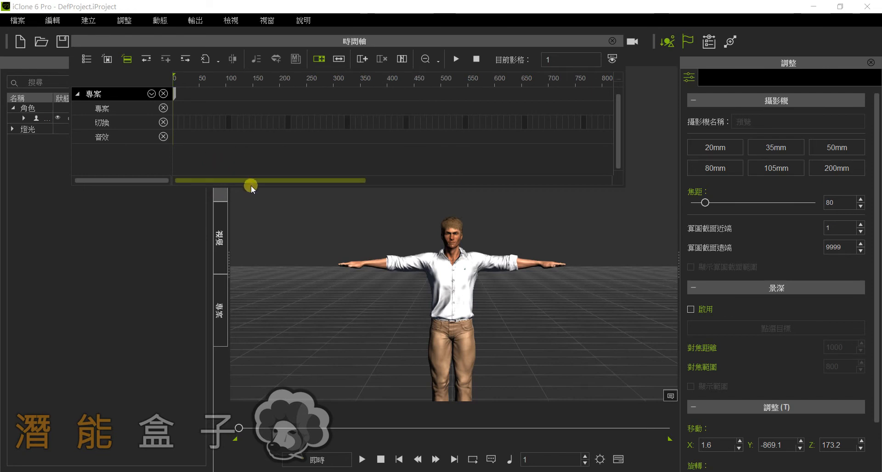
click(841, 6)
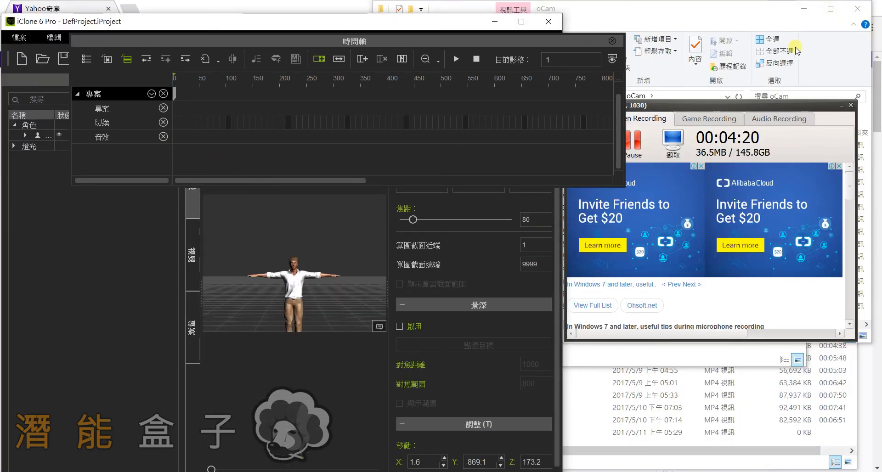
key(super)
click(811, 9)
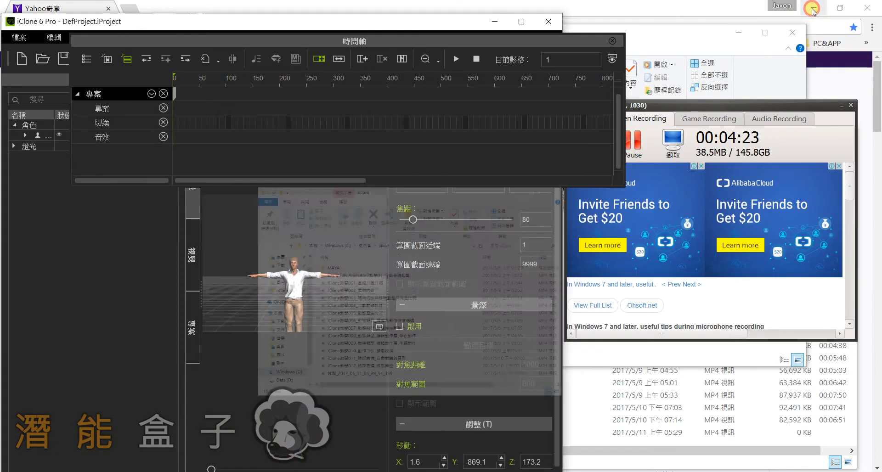
click(814, 8)
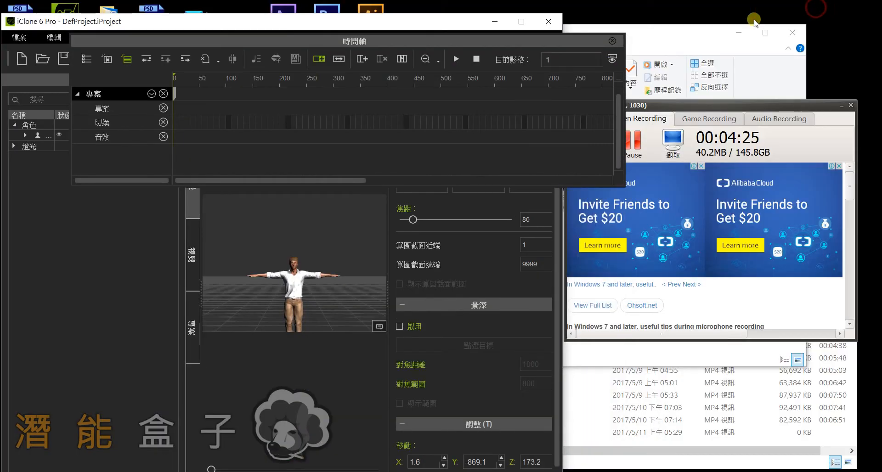
double_click(464, 22)
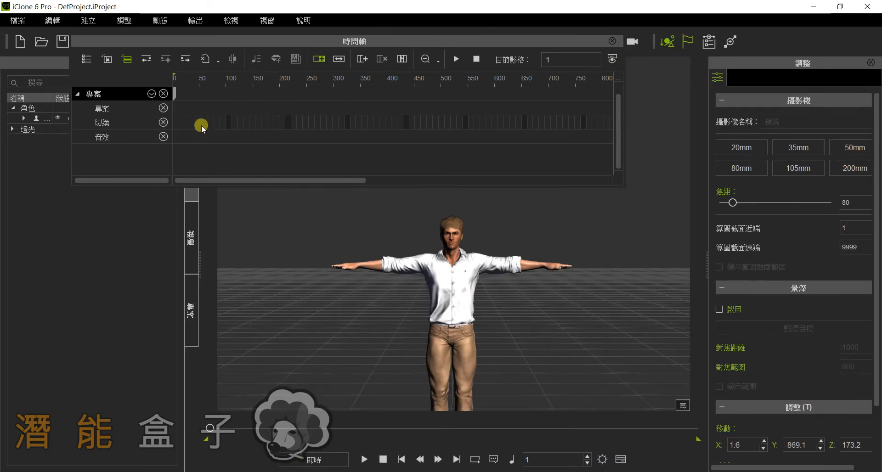
Import the desktop audio file "YouTube About That Oldie Vibe Tracks Happy" into the sound effects track at frame 6.
double_click(176, 138)
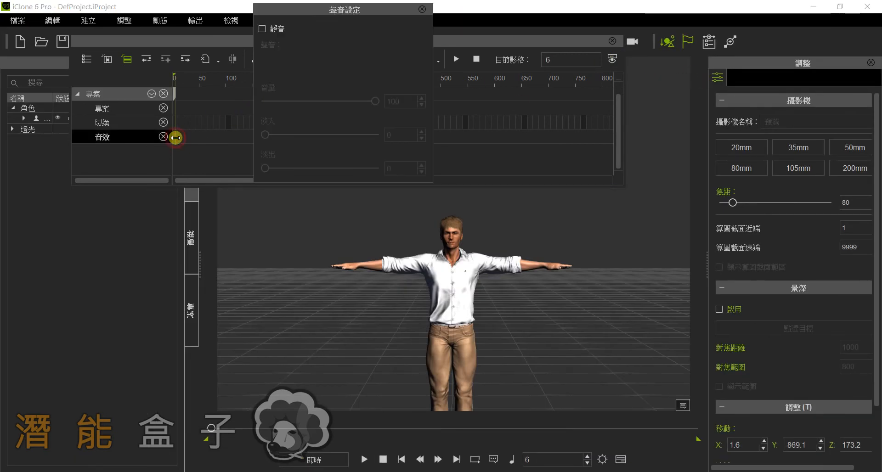
click(422, 10)
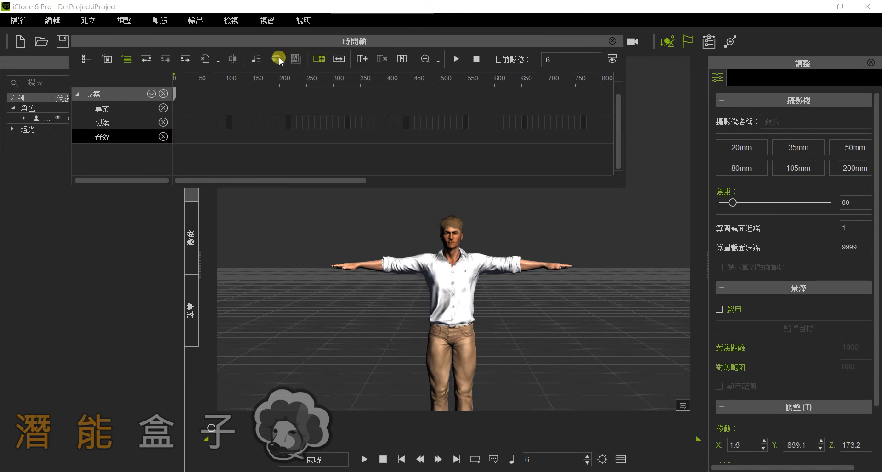
drag(252, 43, 419, 43)
right_click(342, 140)
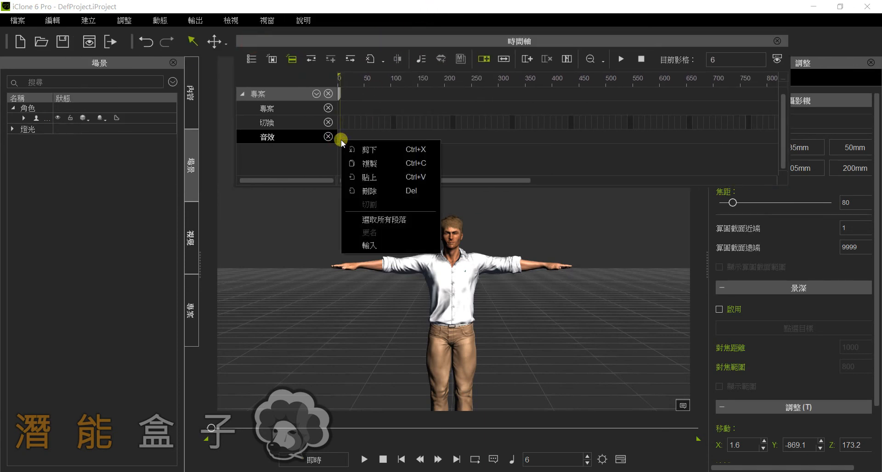
click(368, 246)
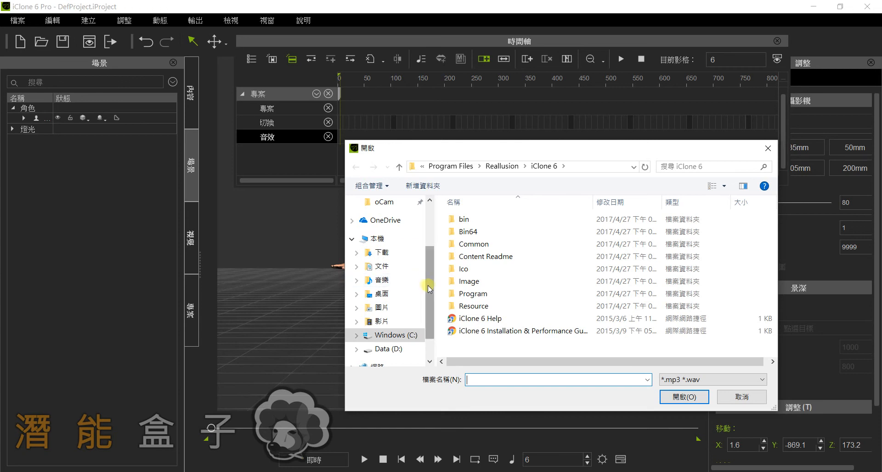
mouse_move(429, 286)
mouse_down()
mouse_move(430, 225)
mouse_move(431, 288)
mouse_up()
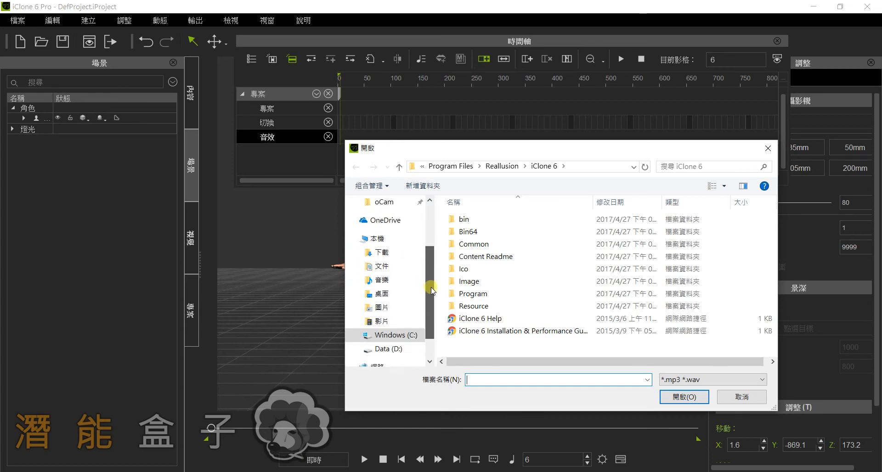
click(404, 294)
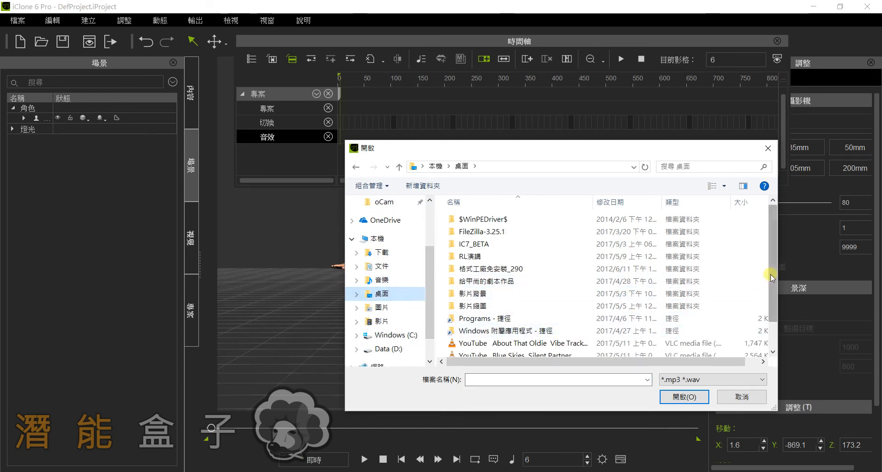
scroll(772, 278, down, 1)
click(571, 317)
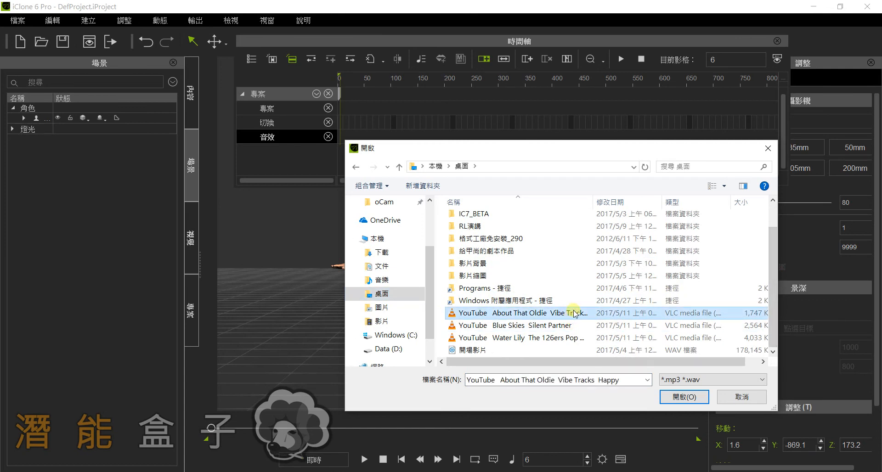
double_click(593, 202)
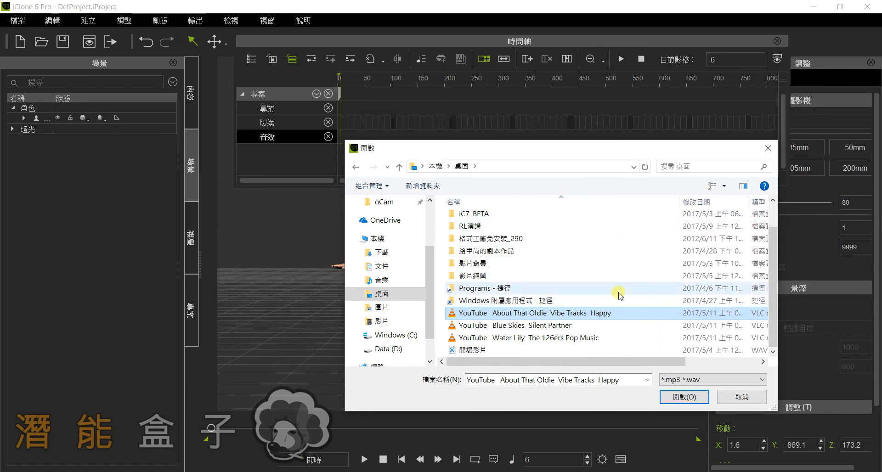
click(682, 397)
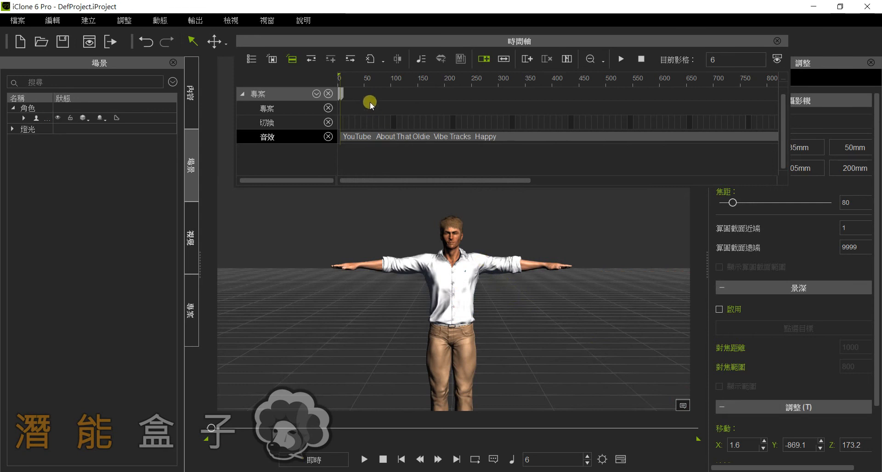
Play back the project with the imported music and view the character's upper body.
key(space)
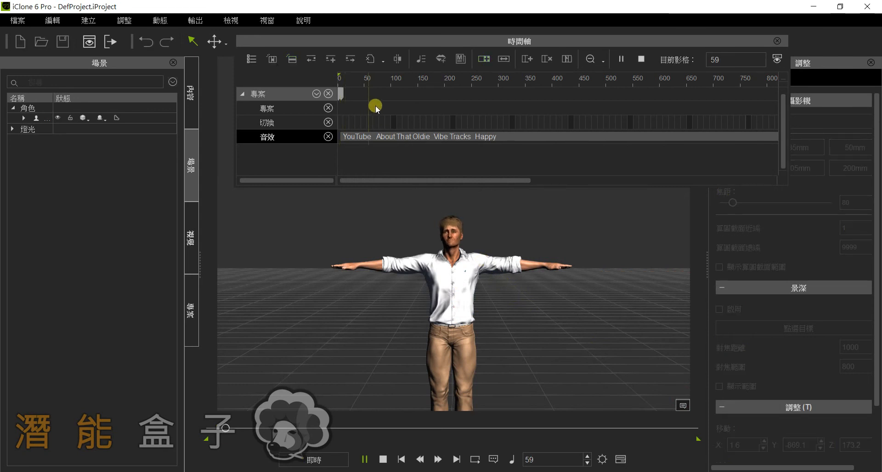
key(space)
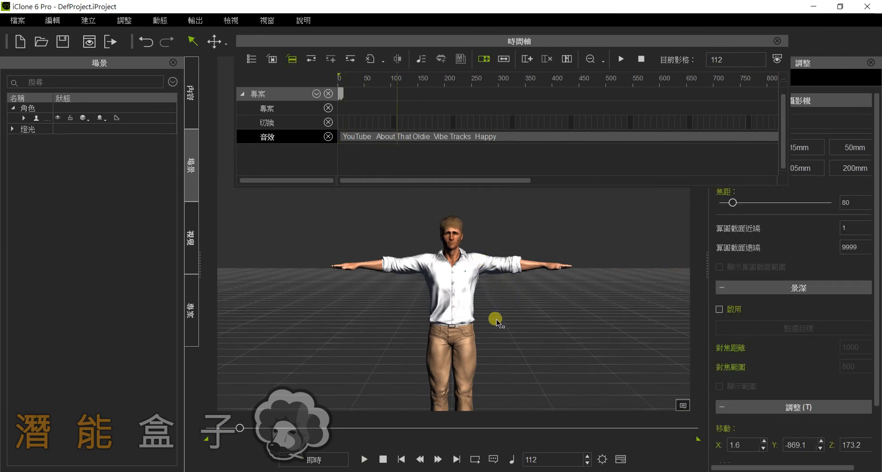
mouse_move(482, 321)
alt+right_down()
mouse_move(481, 300)
mouse_move(480, 308)
alt+right_up()
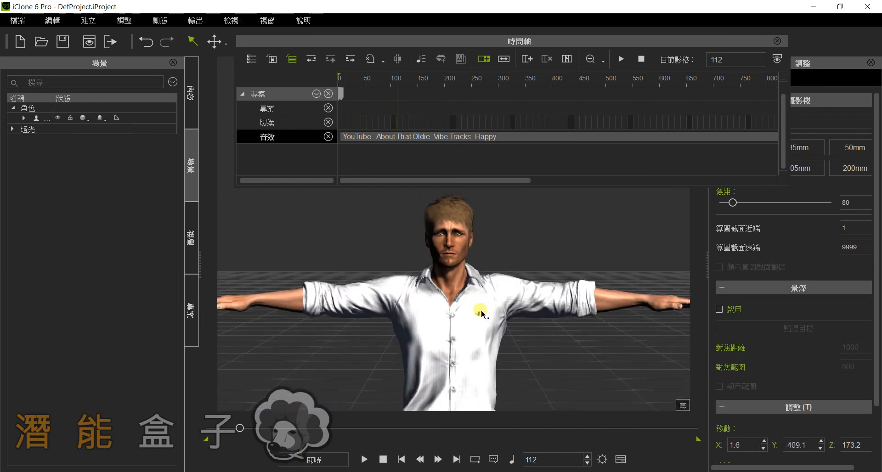
Split the music clip on the sound effects track at frame 303 and delete the part after the cut.
click(408, 136)
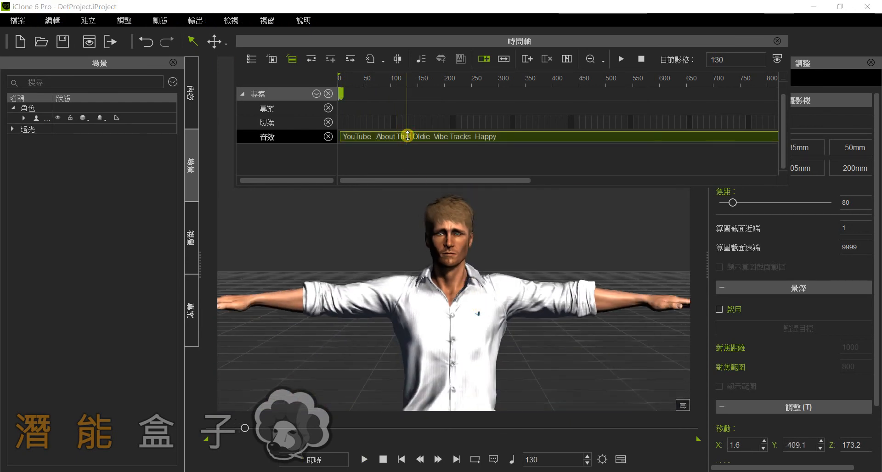
ctrl+scroll(408, 137, down, 5)
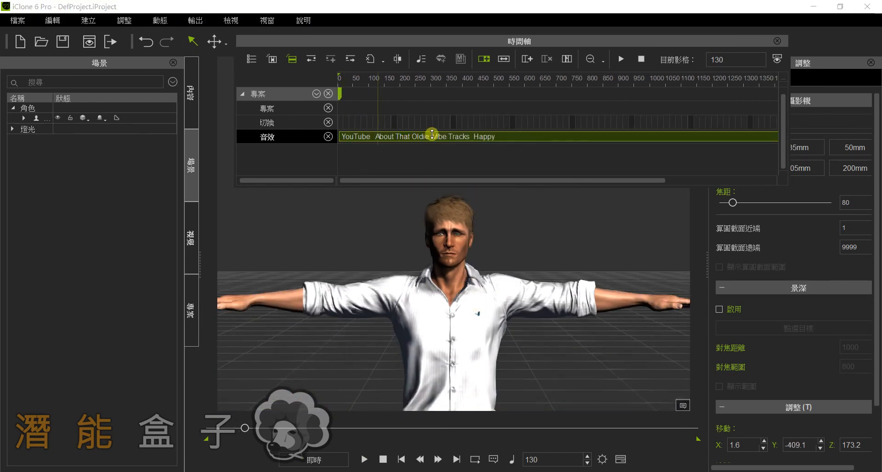
right_click(432, 135)
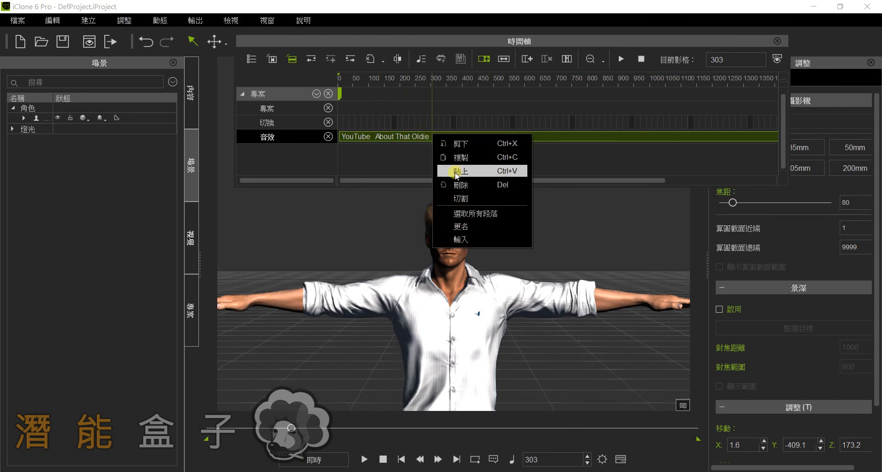
click(455, 198)
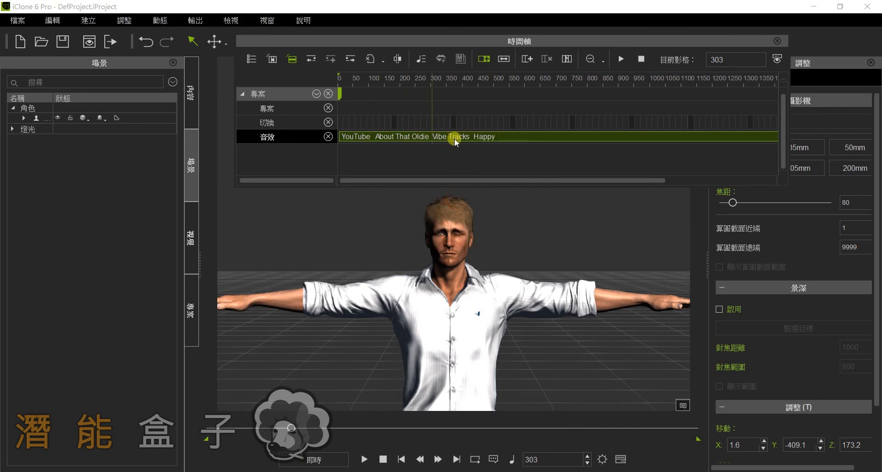
click(454, 139)
key(Delete)
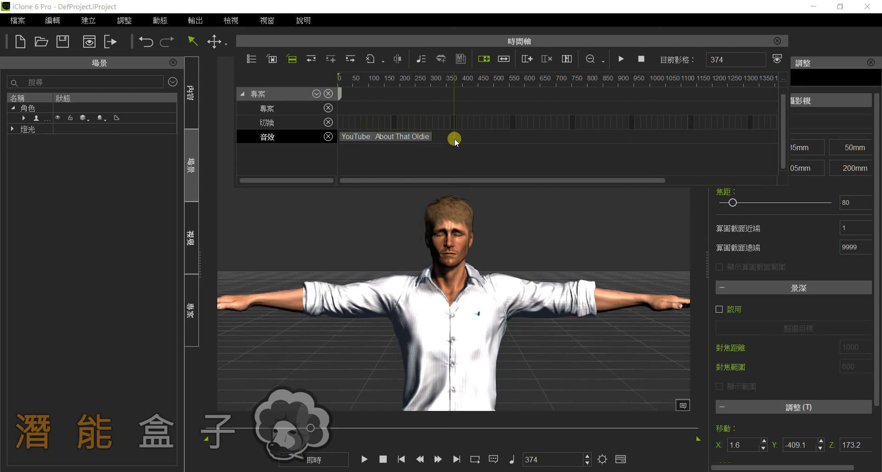
Set the fade-in (淡入) of the shortened music clip to 50, keeping the volume at 100 and mute off.
click(410, 134)
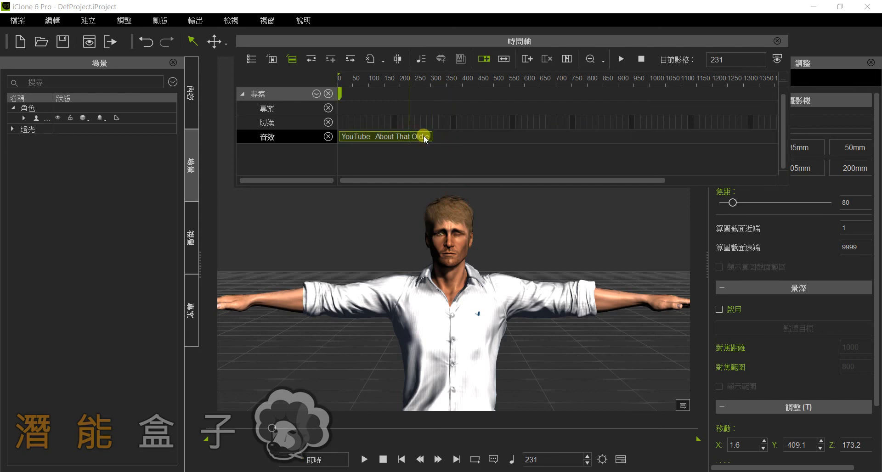
double_click(412, 136)
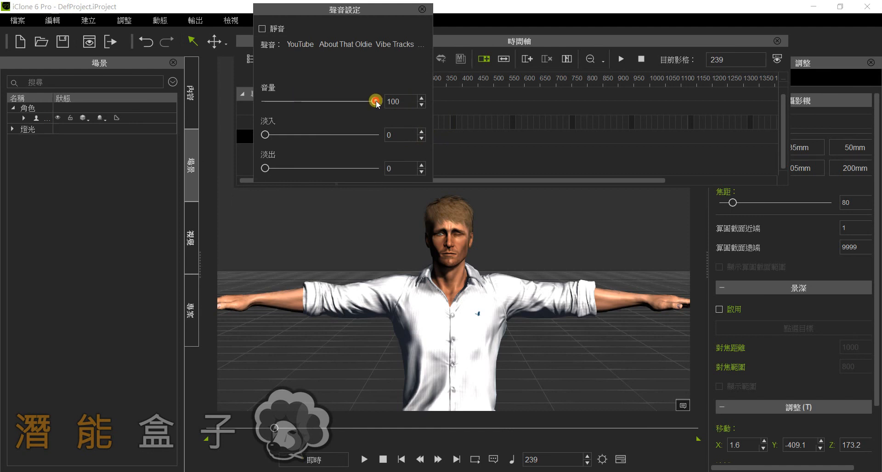
drag(374, 101, 417, 104)
click(262, 28)
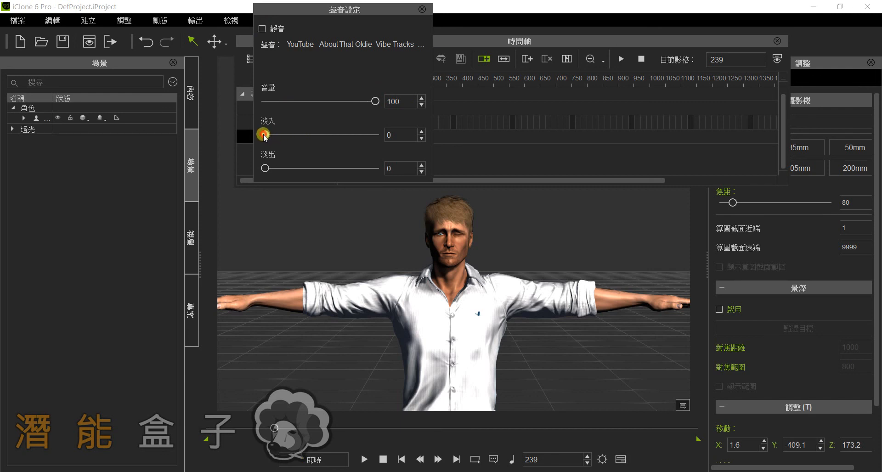
drag(271, 135, 419, 133)
click(422, 9)
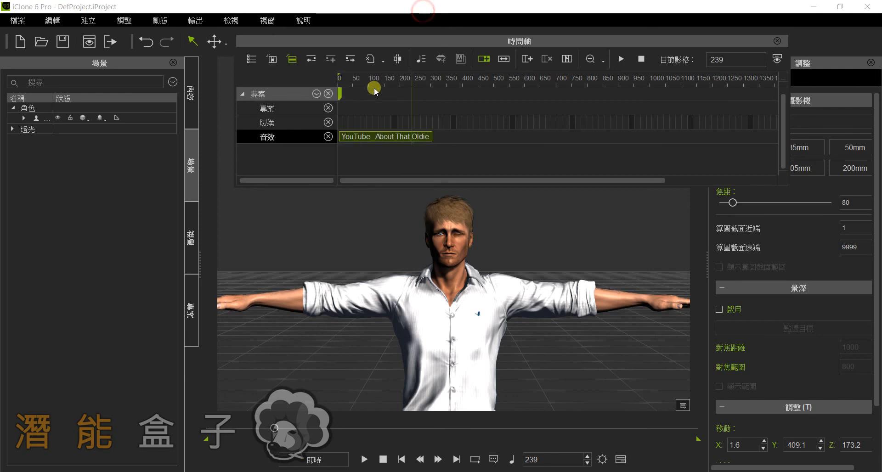
Play back the project from the first frame to hear the music's fade-in.
drag(354, 79, 328, 77)
key(space)
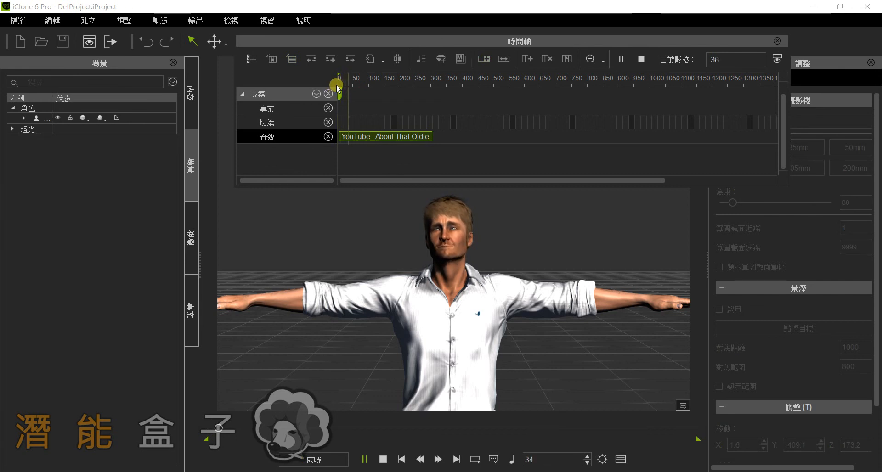
key(space)
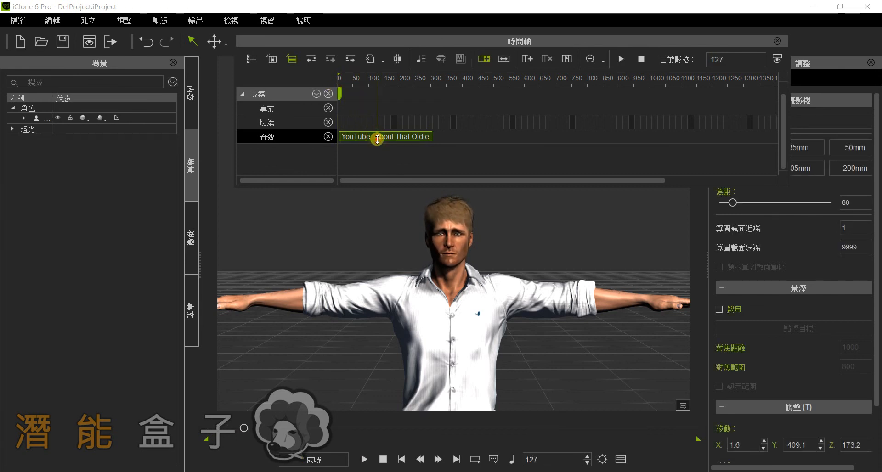
Set the fade-out (淡出) of the music clip to 50 in its sound settings.
double_click(377, 137)
drag(270, 172, 419, 169)
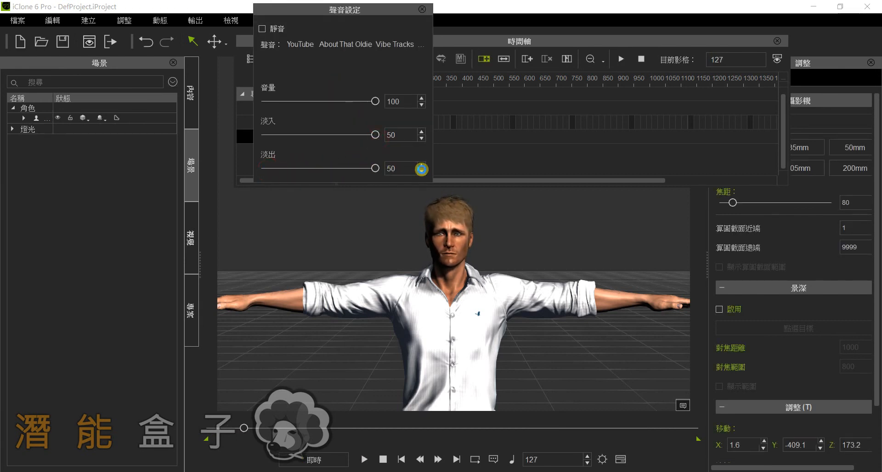
click(422, 10)
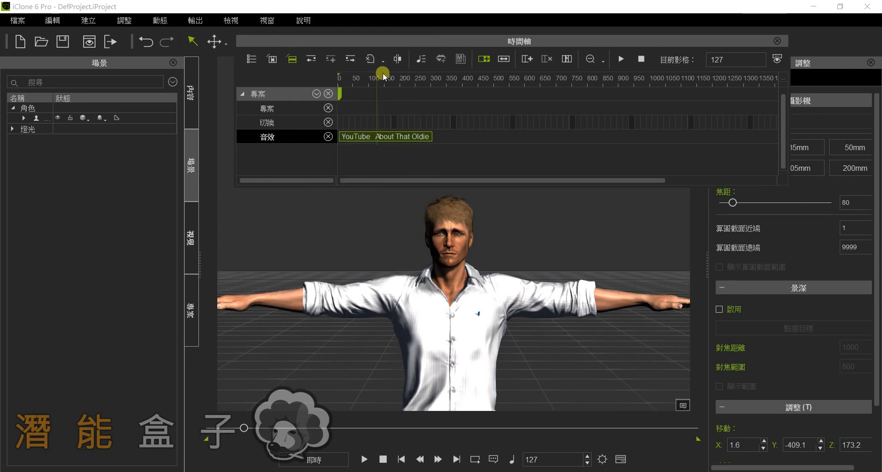
Play back the last frames of the music clip to hear its fade-out.
drag(386, 81, 438, 84)
key(space)
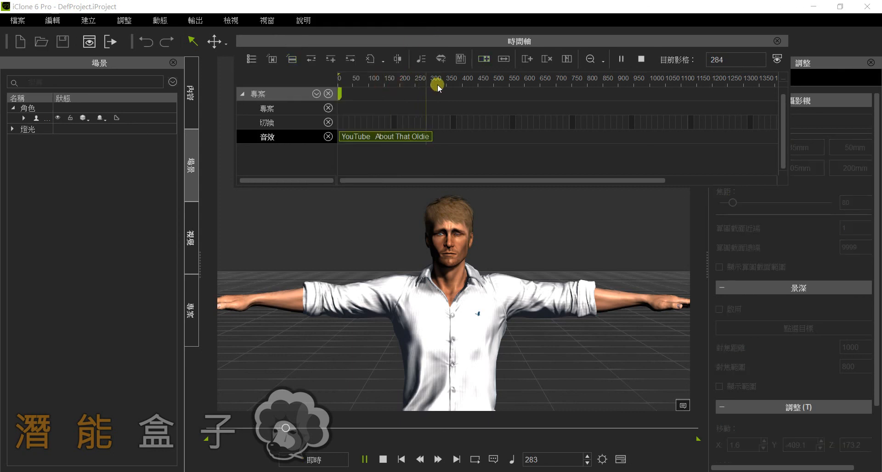
key(space)
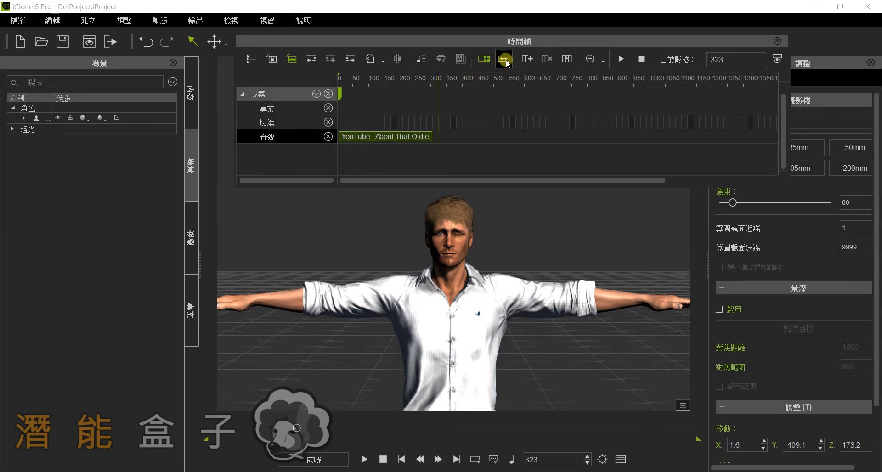
Switch clip editing from loop to speed mode and stretch the end of the music clip to about frame 1200.
click(488, 60)
drag(434, 136, 380, 138)
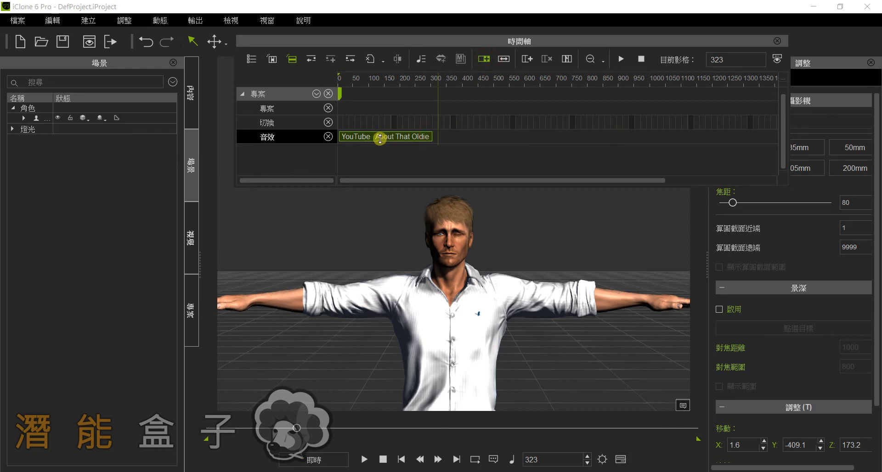
click(381, 138)
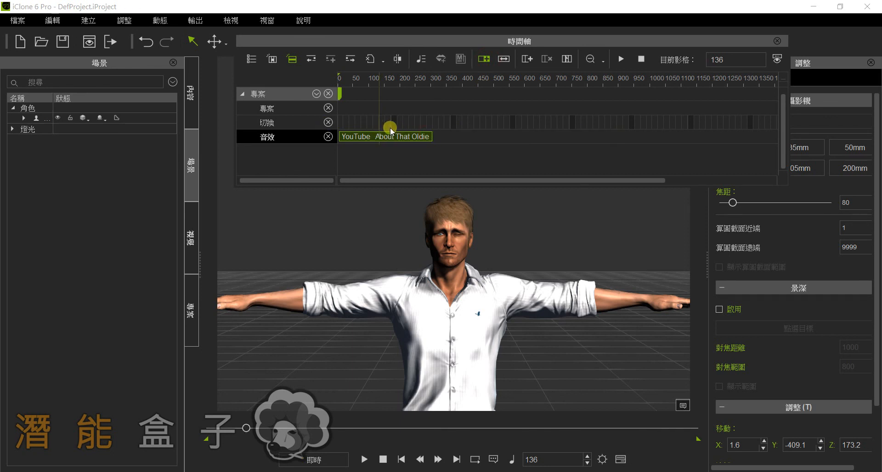
click(504, 59)
drag(433, 137, 660, 132)
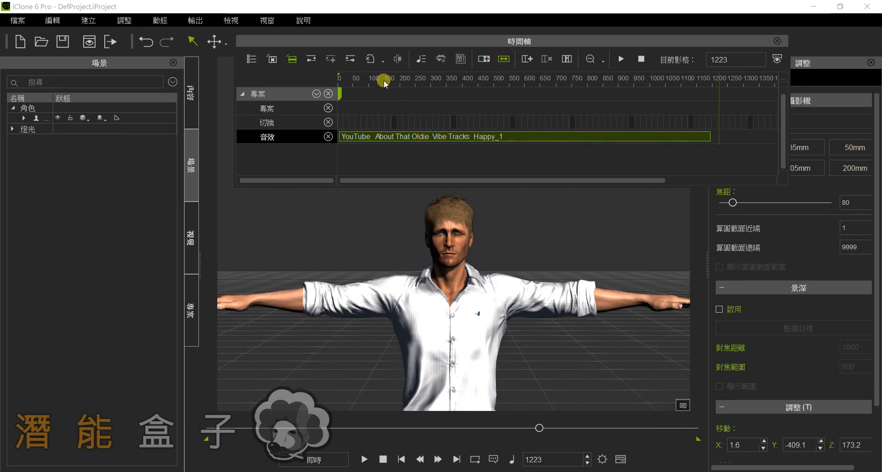
Play back the stretched music clip from near its start and check where it ends in the timeline.
key(space)
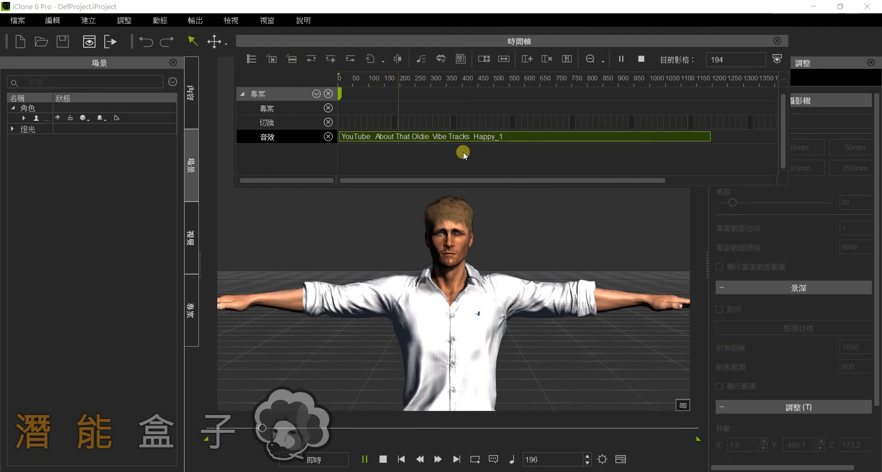
key(space)
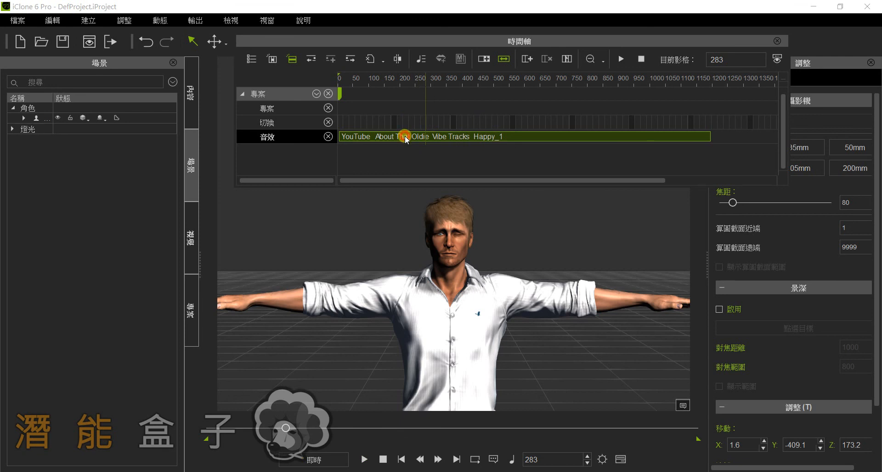
click(405, 136)
scroll(429, 139, right, 3)
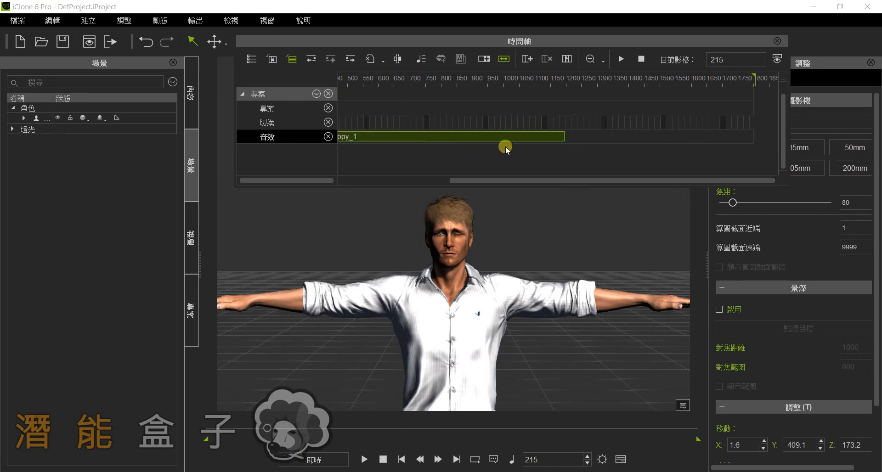
mouse_move(482, 181)
mouse_down()
mouse_move(339, 174)
mouse_move(483, 181)
mouse_up()
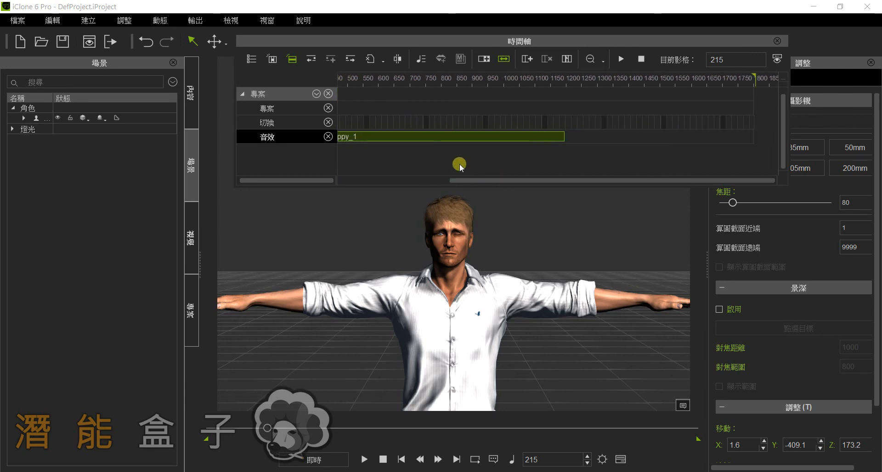